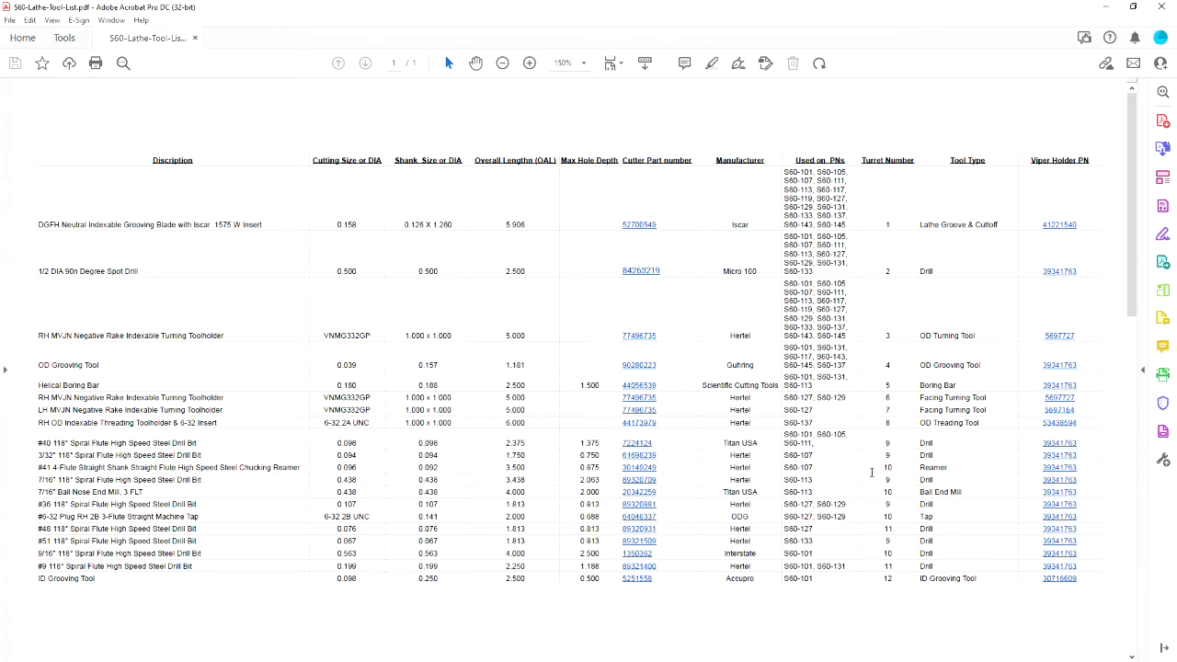
mouse_move(825, 443)
mouse_down()
mouse_move(788, 442)
mouse_move(825, 447)
mouse_move(815, 434)
mouse_up()
click(852, 446)
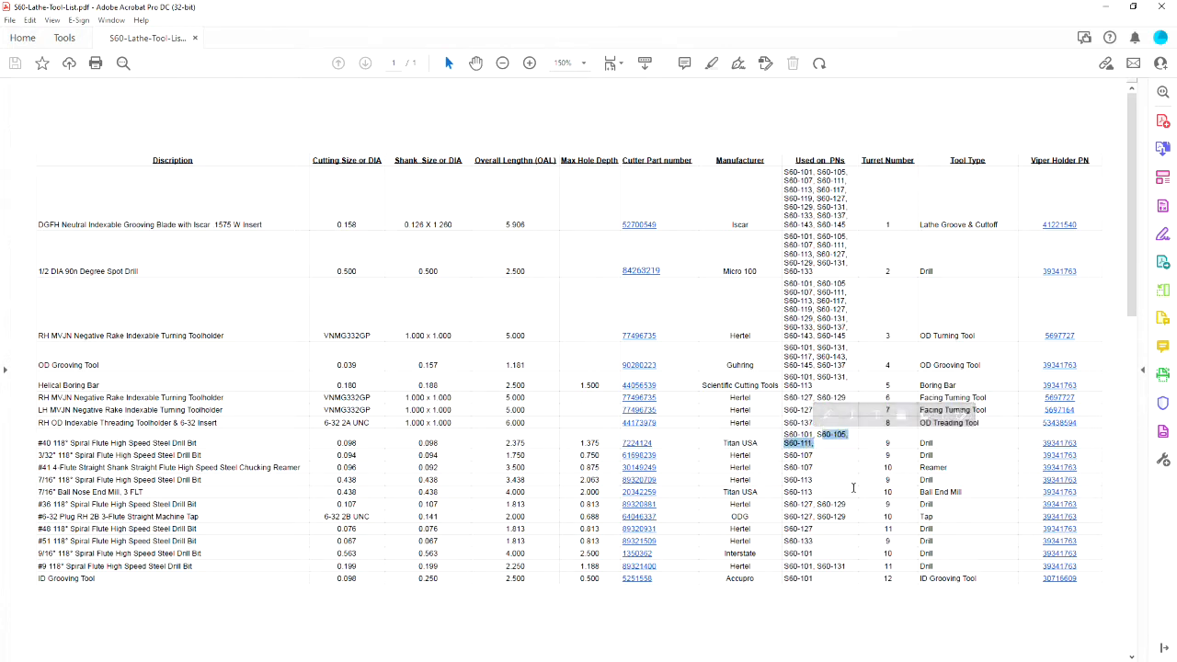
click(850, 473)
click(816, 457)
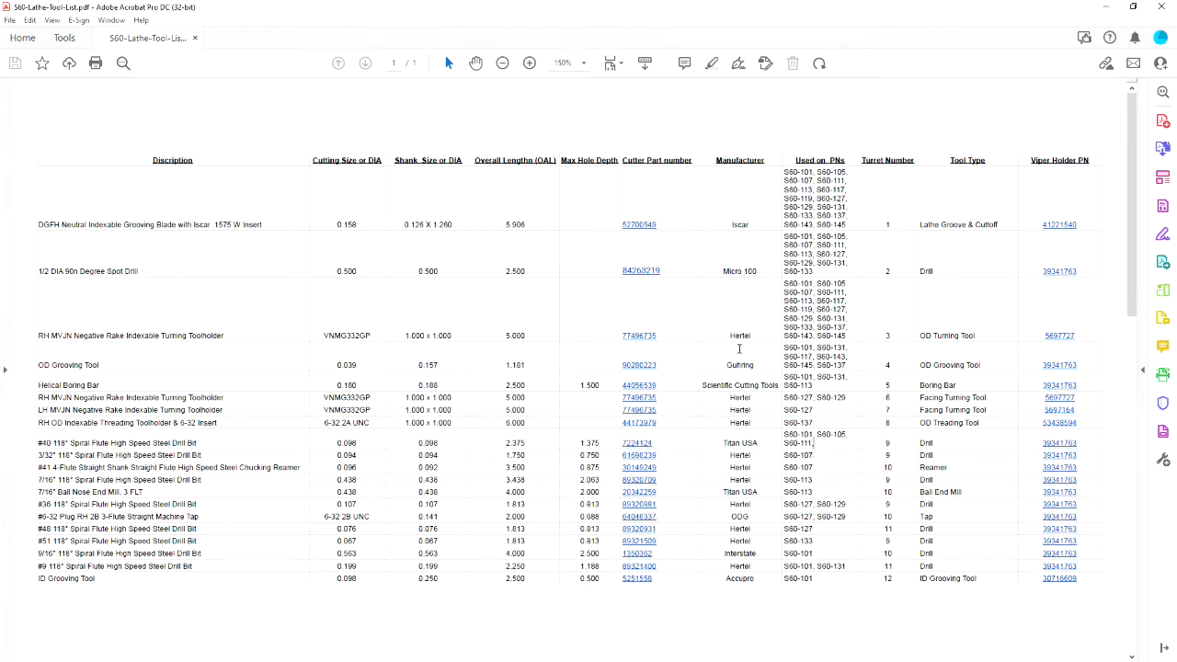
Step: View the supplier's product page for the Iscar cutoff insert from the first tool in the list, and return to the list
click(640, 229)
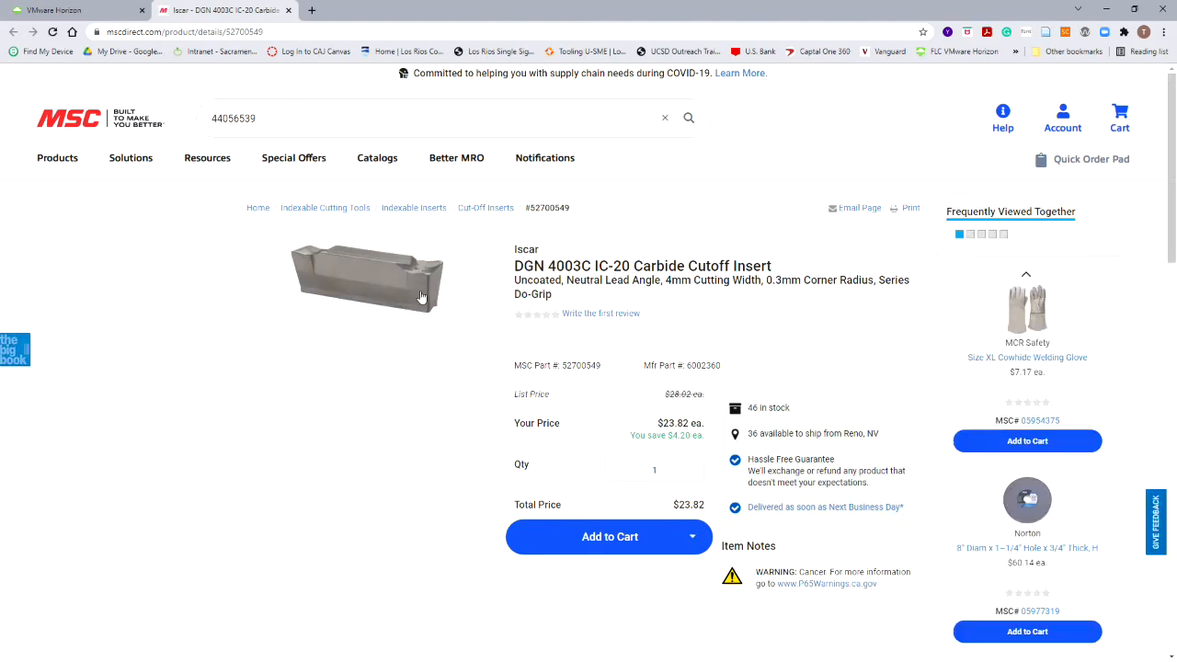
click(288, 10)
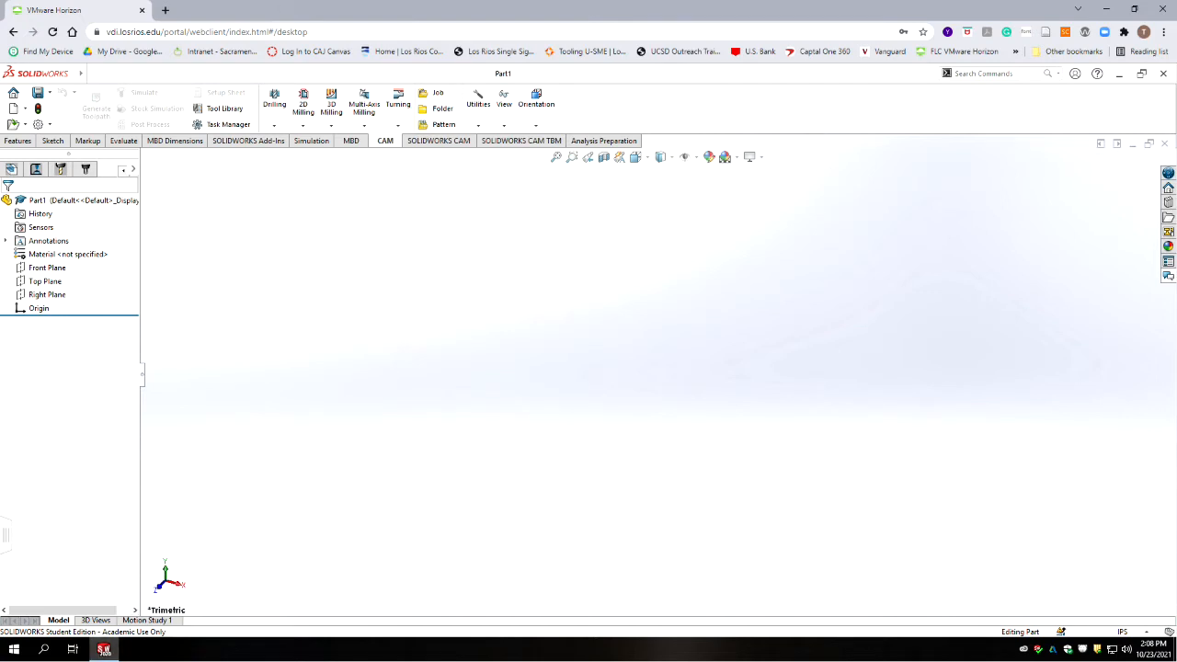
key(alt+Tab)
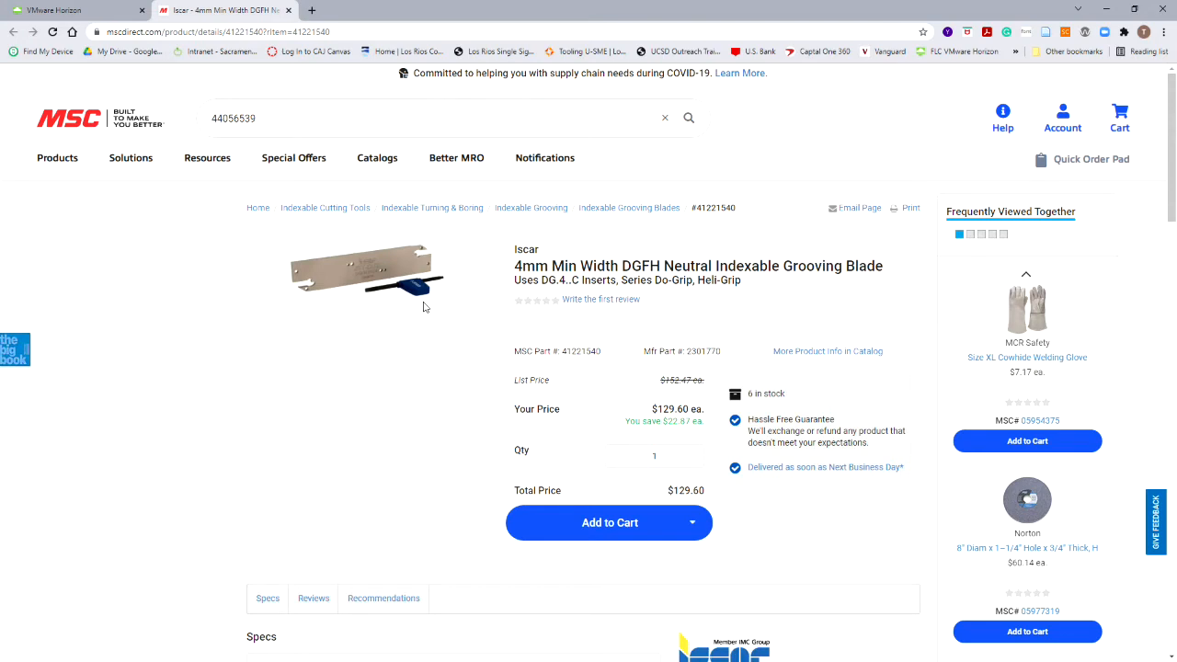
Step: Switch to SOLIDWORKS and create a new tool library named S60 Lathe Tools under My Libraries
click(55, 10)
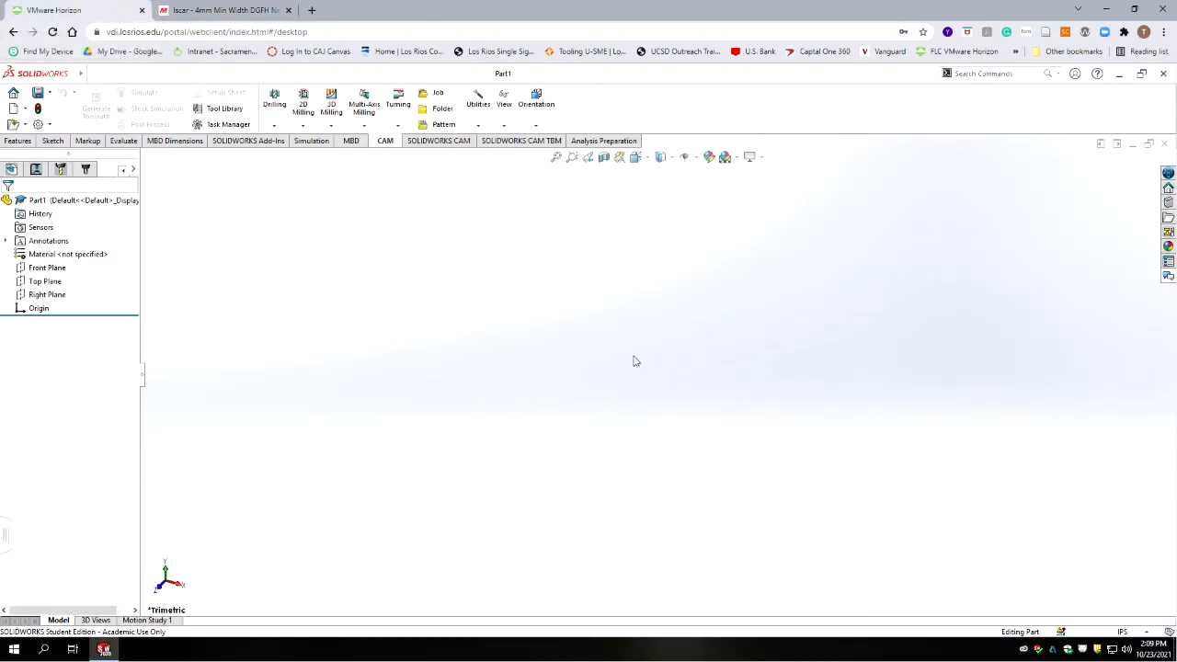
click(221, 109)
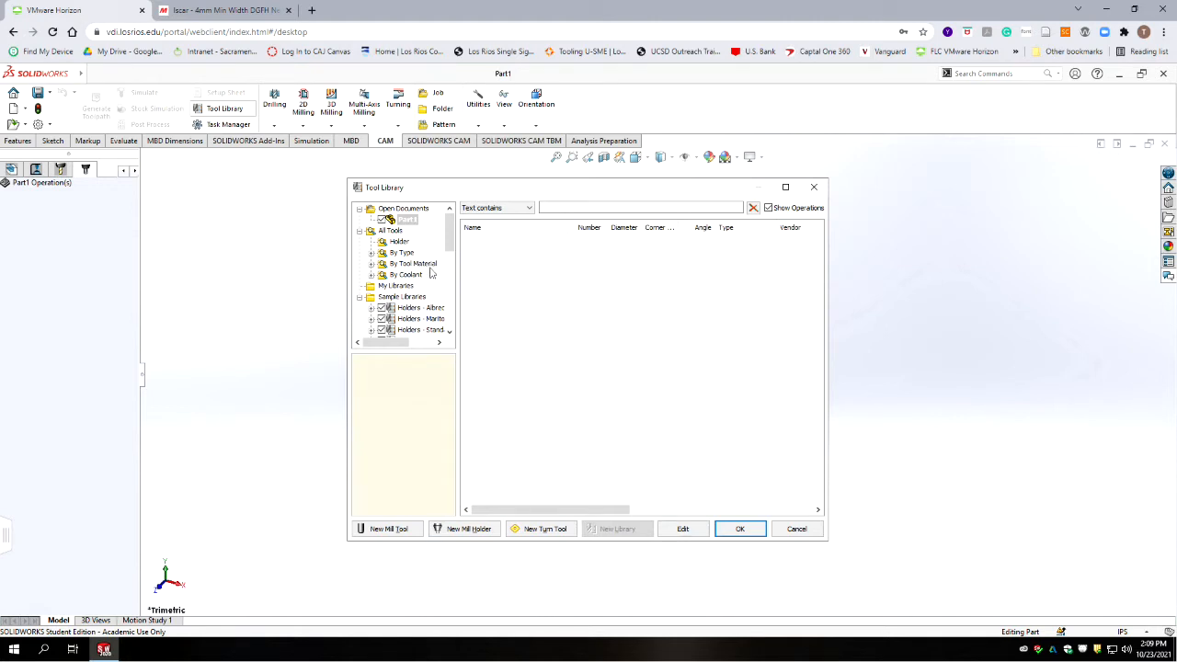
click(399, 286)
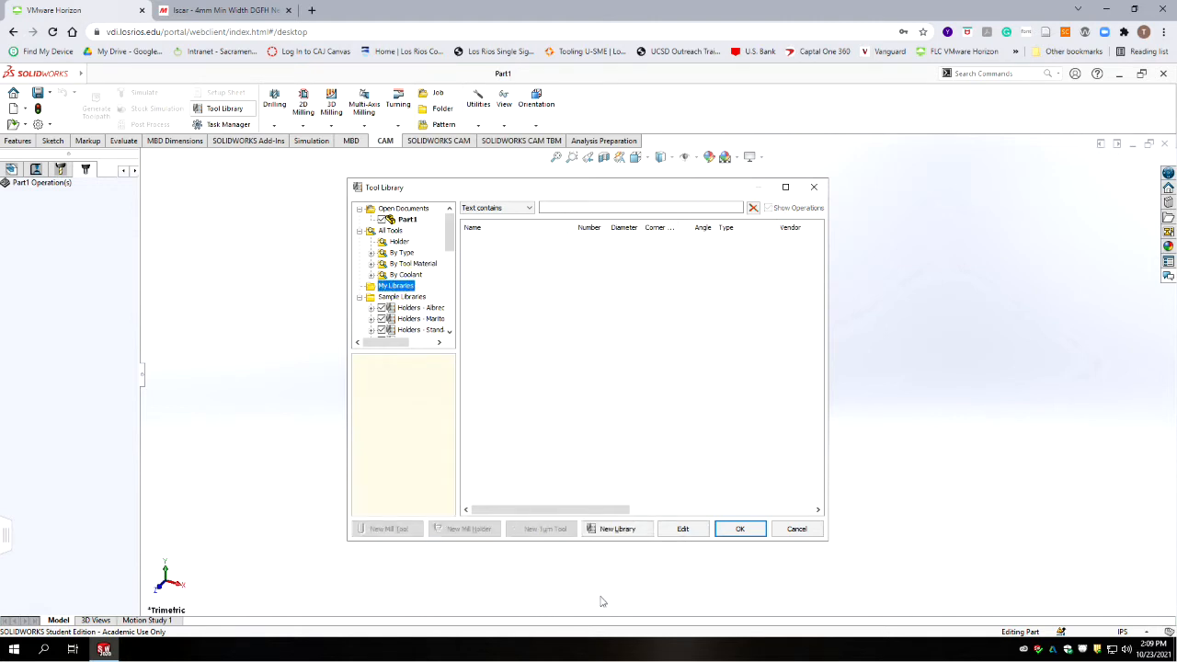
click(629, 529)
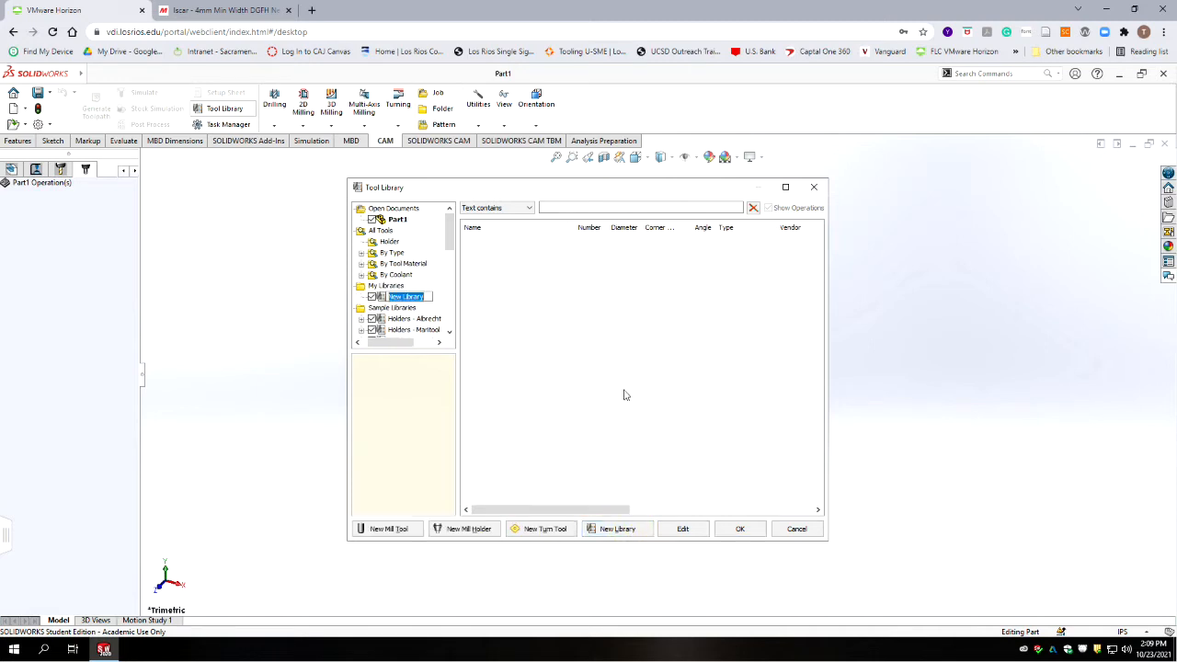
text(560 Lathe Tools)
key(Return)
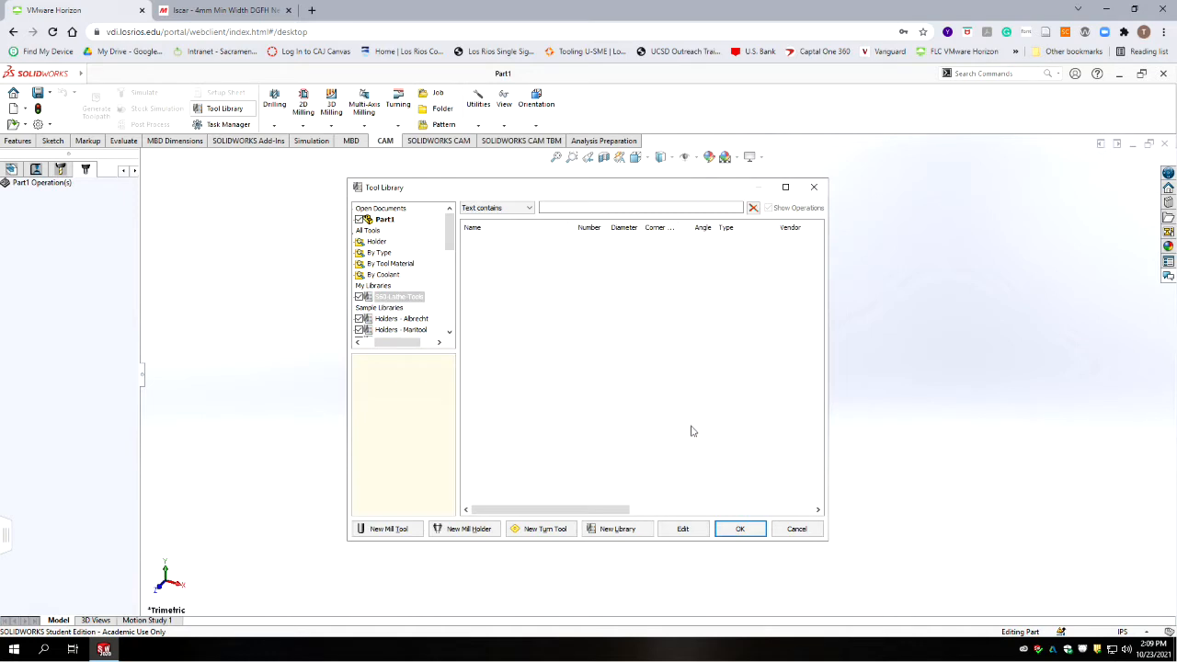
Step: Add a new turn tool to the library and give it the first tool's description copied from the PDF tool list
click(546, 531)
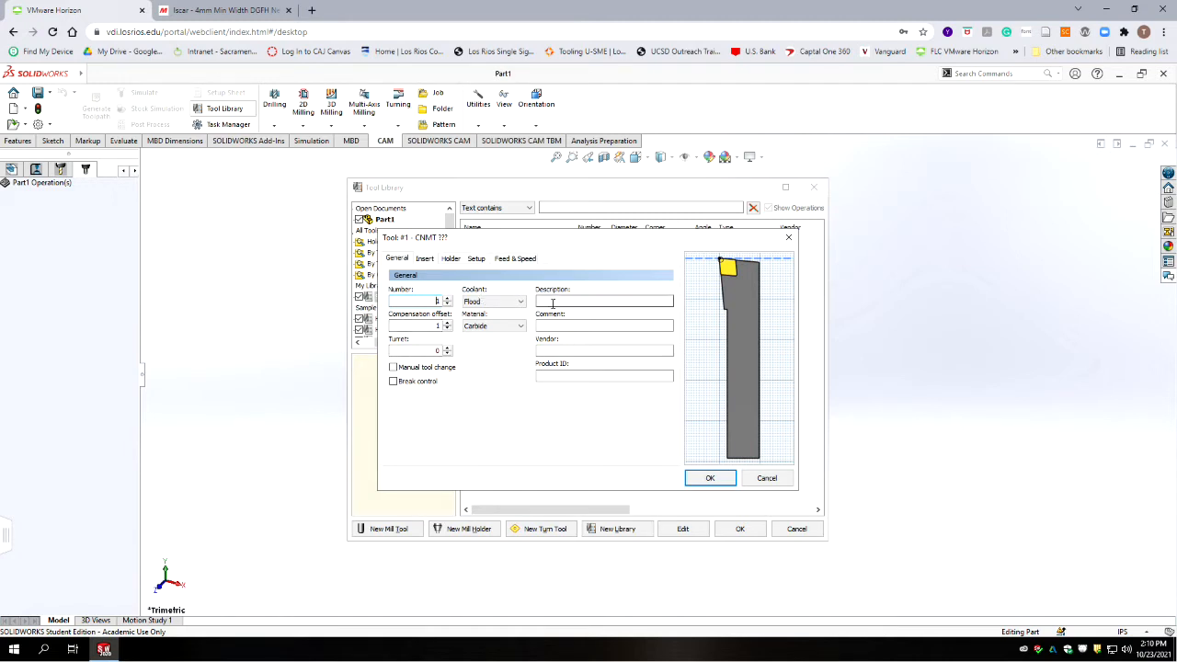
drag(546, 238, 863, 106)
drag(262, 224, 53, 221)
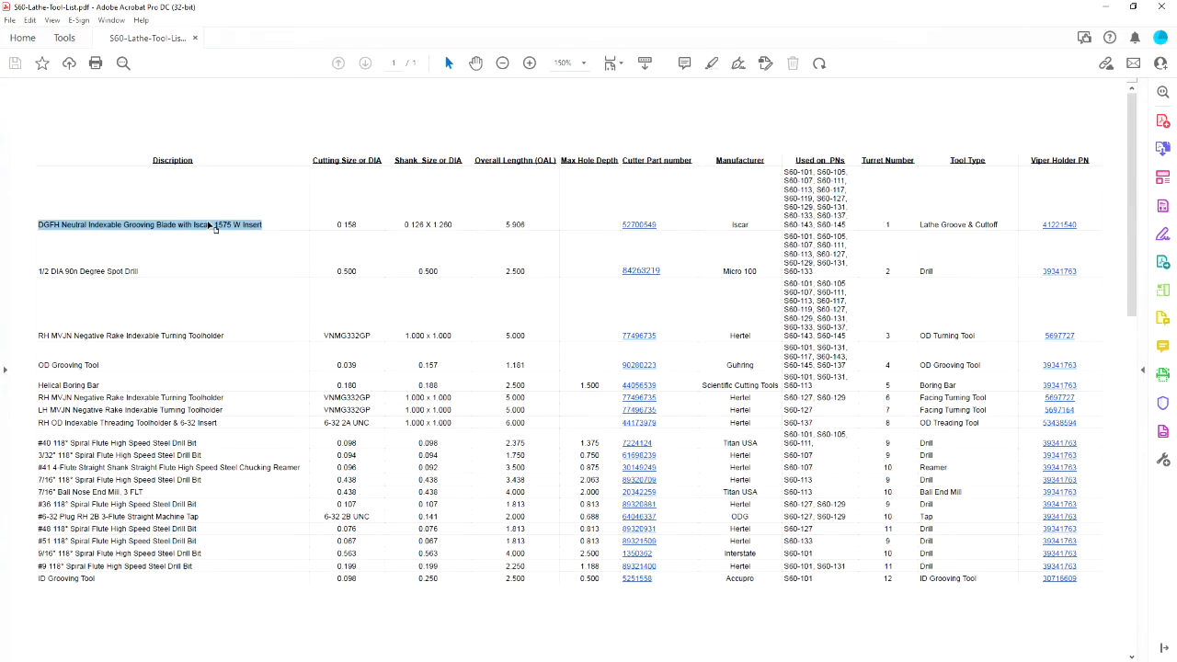
click(1106, 7)
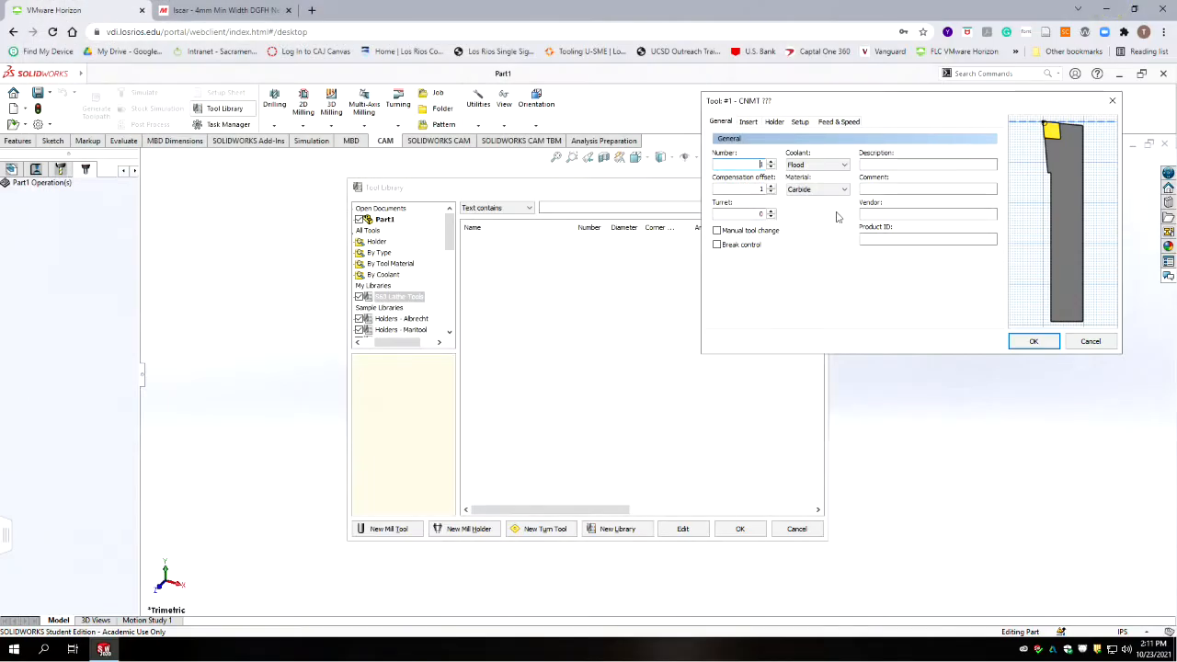
click(870, 163)
key(ctrl+v)
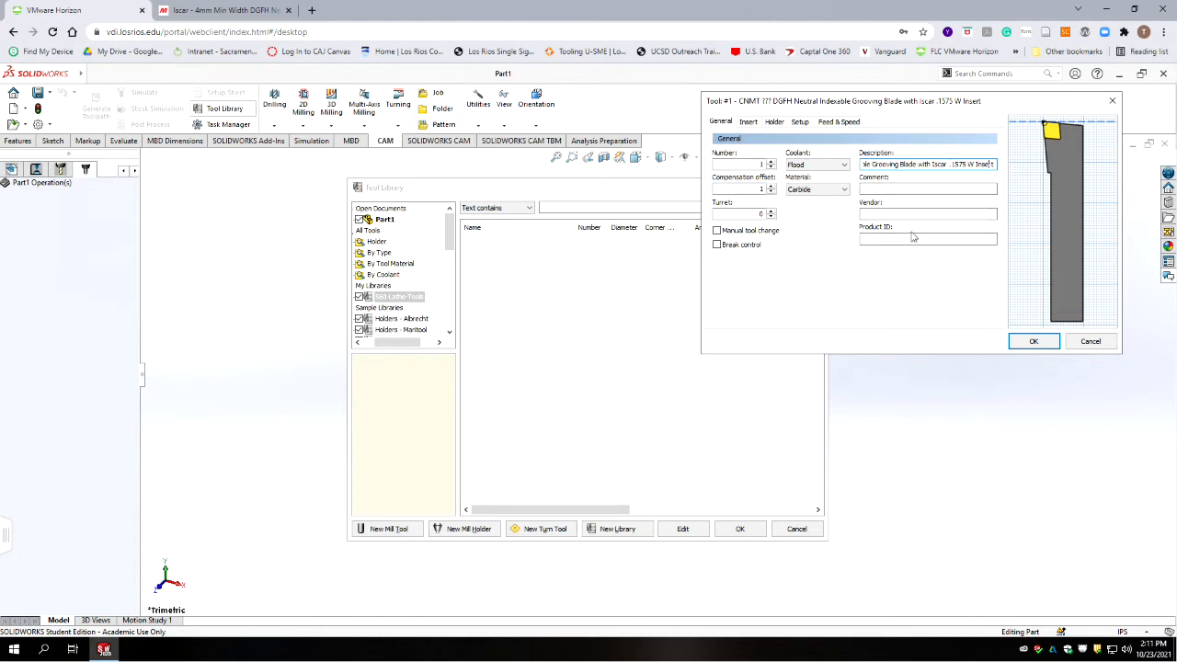
Step: Shorten the tool description to "DGFH Neutral Grooving Blade .1575 W"
key(Left)
key(Left)
key(Left)
key(Left)
key(Left)
key(Left)
key(Left)
key(Left)
key(Left)
key(Left)
key(Left)
key(Left)
key(Left)
key(Left)
key(Left)
key(Left)
key(Left)
key(Left)
key(Left)
key(Left)
key(Right)
key(Right)
key(Right)
key(Right)
key(BackSpace)
key(BackSpace)
key(BackSpace)
key(BackSpace)
key(BackSpace)
key(BackSpace)
key(BackSpace)
key(BackSpace)
key(BackSpace)
key(BackSpace)
key(BackSpace)
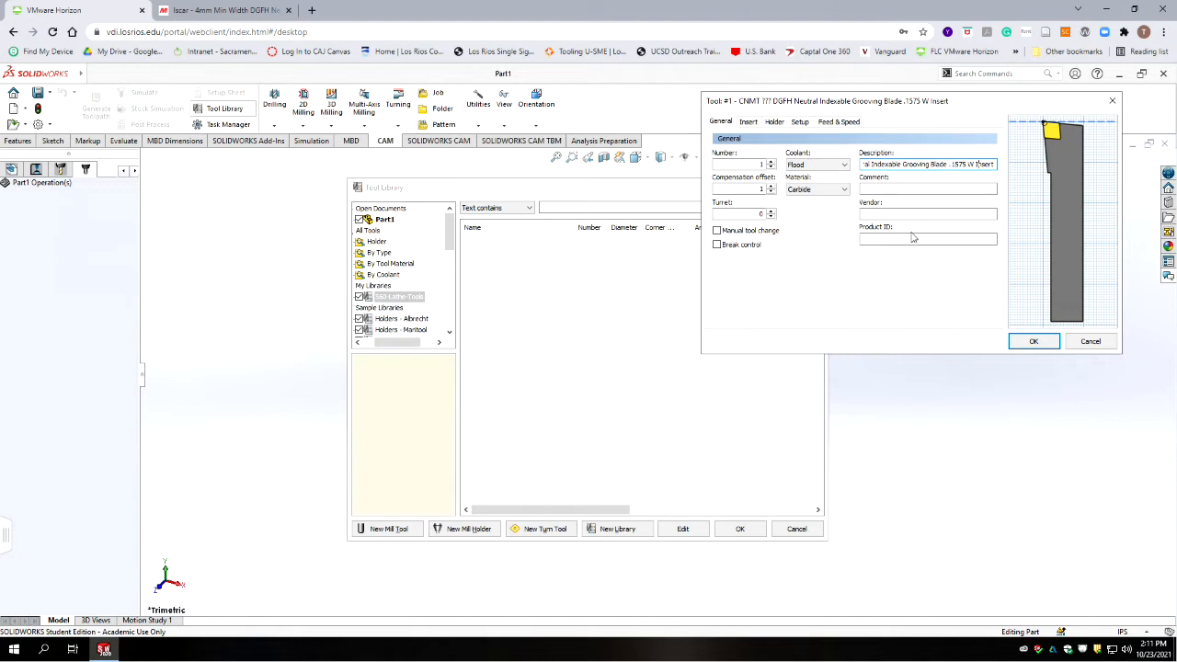
key(BackSpace)
key(BackSpace)
key(BackSpace)
key(BackSpace)
key(BackSpace)
key(BackSpace)
key(BackSpace)
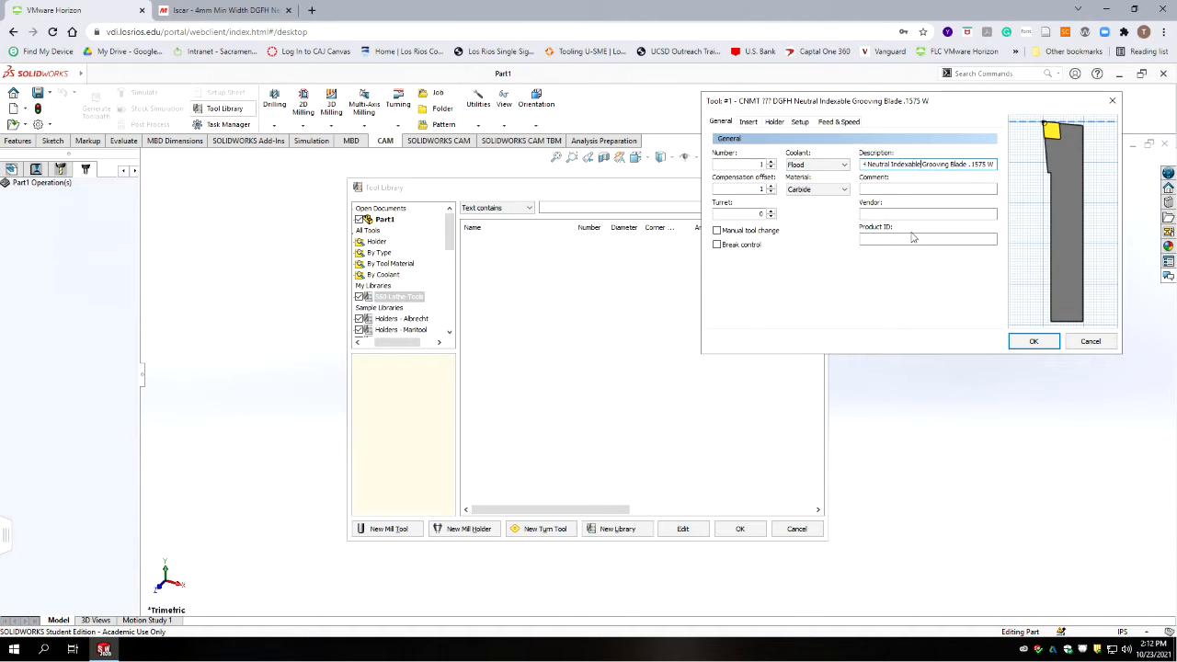
key(BackSpace)
key(BackSpace)
key(BackSpace)
key(BackSpace)
key(BackSpace)
key(BackSpace)
key(BackSpace)
key(BackSpace)
key(BackSpace)
key(BackSpace)
Step: Rearrange the tool description to read ".1575 W DGFH Neutral Grooving Blade"
drag(977, 165, 951, 165)
key(ctrl+c)
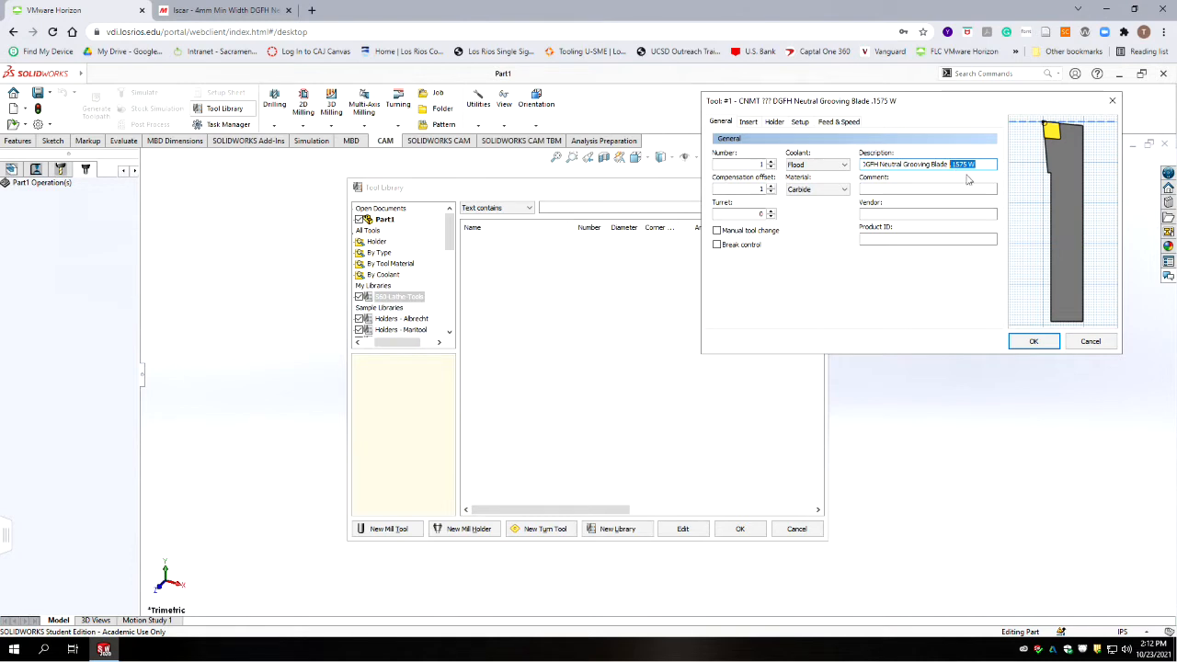
key(BackSpace)
click(863, 165)
key(ctrl+v)
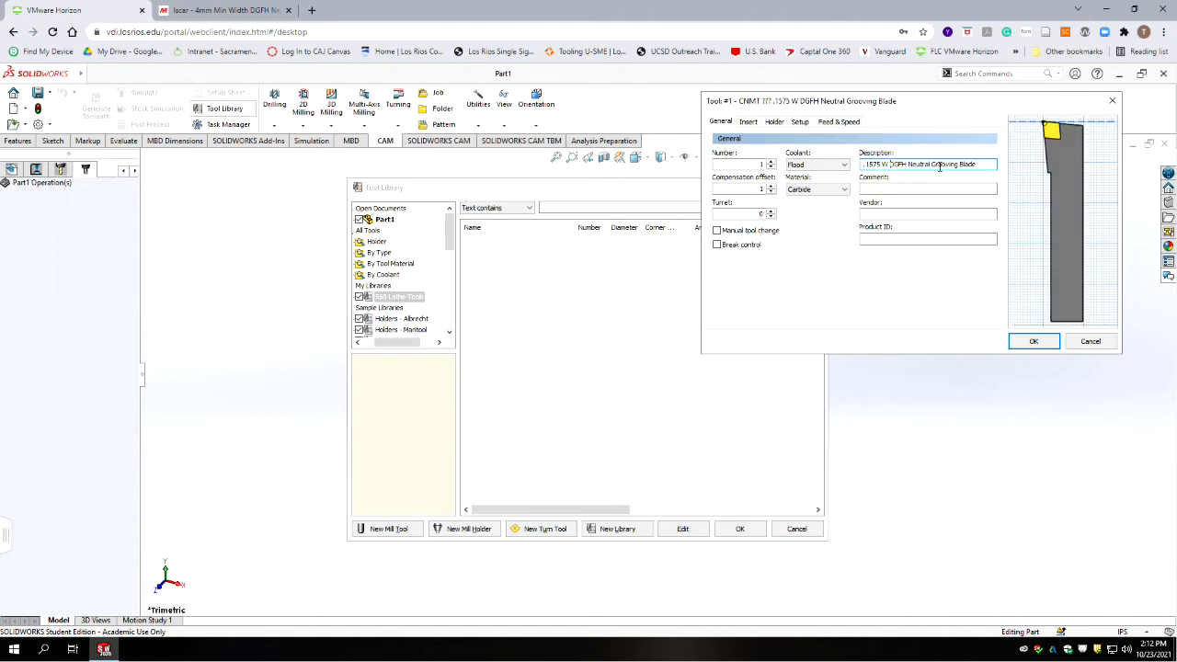
click(990, 164)
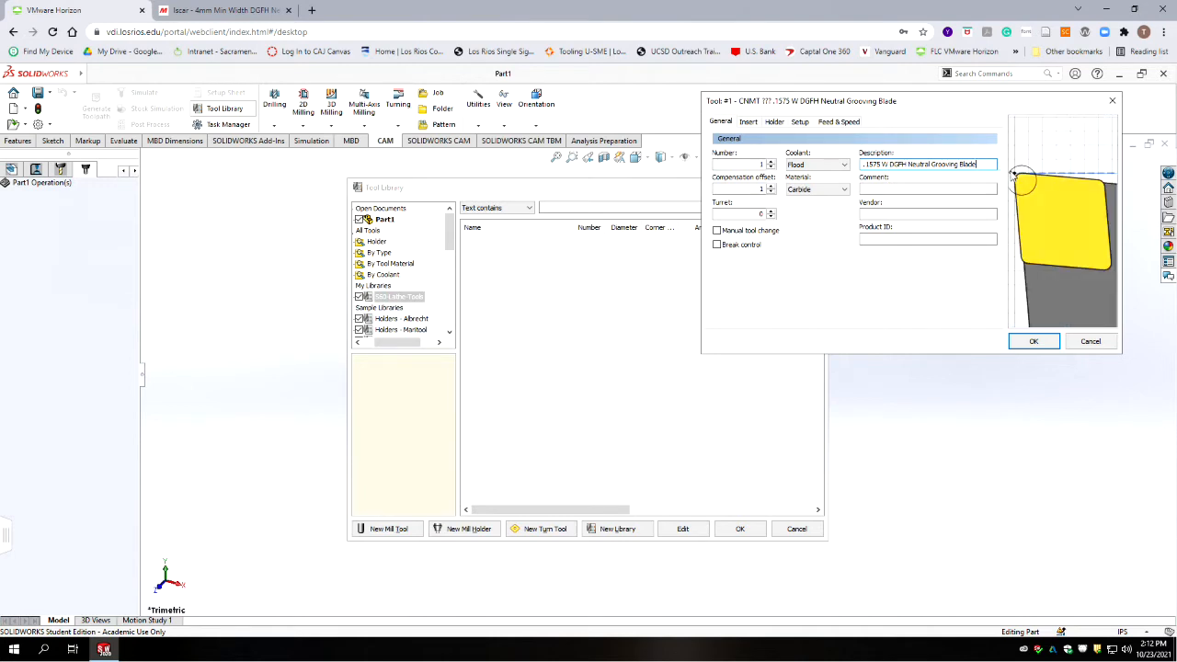
click(961, 190)
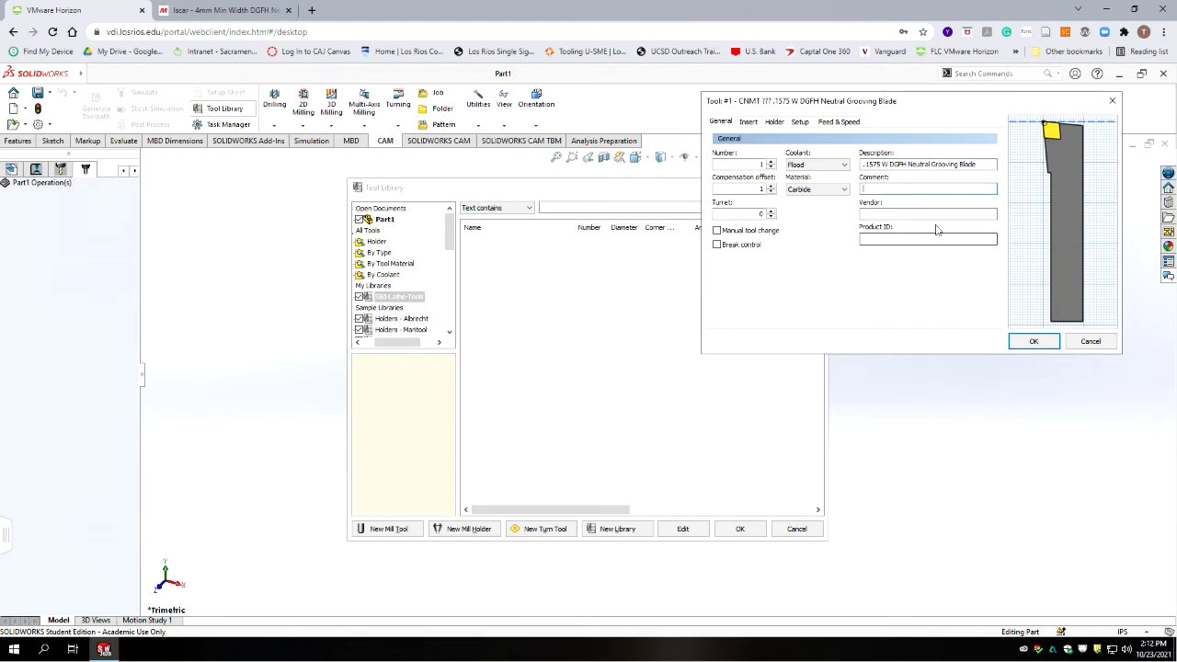
click(903, 214)
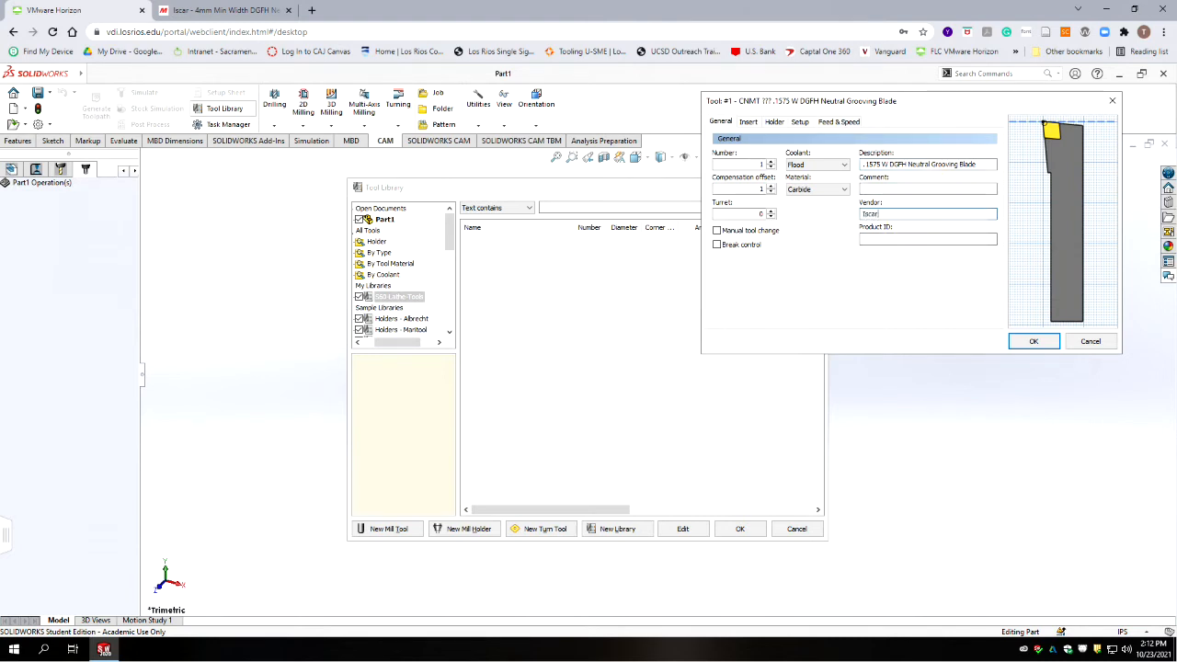
click(906, 239)
click(104, 649)
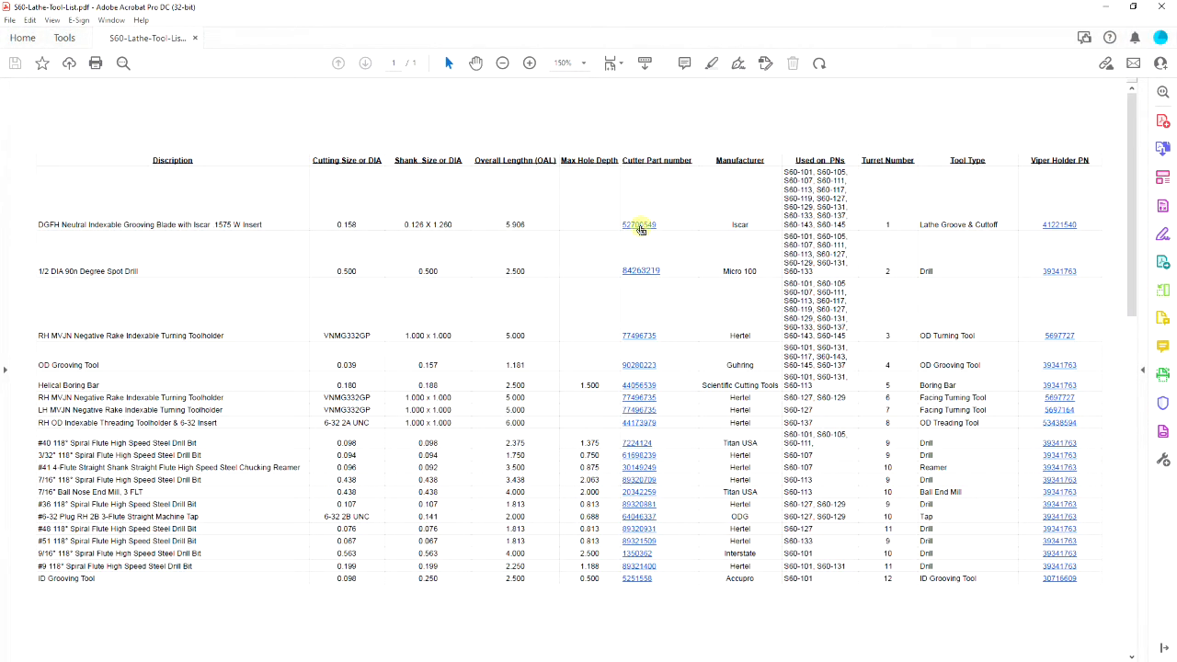
click(636, 229)
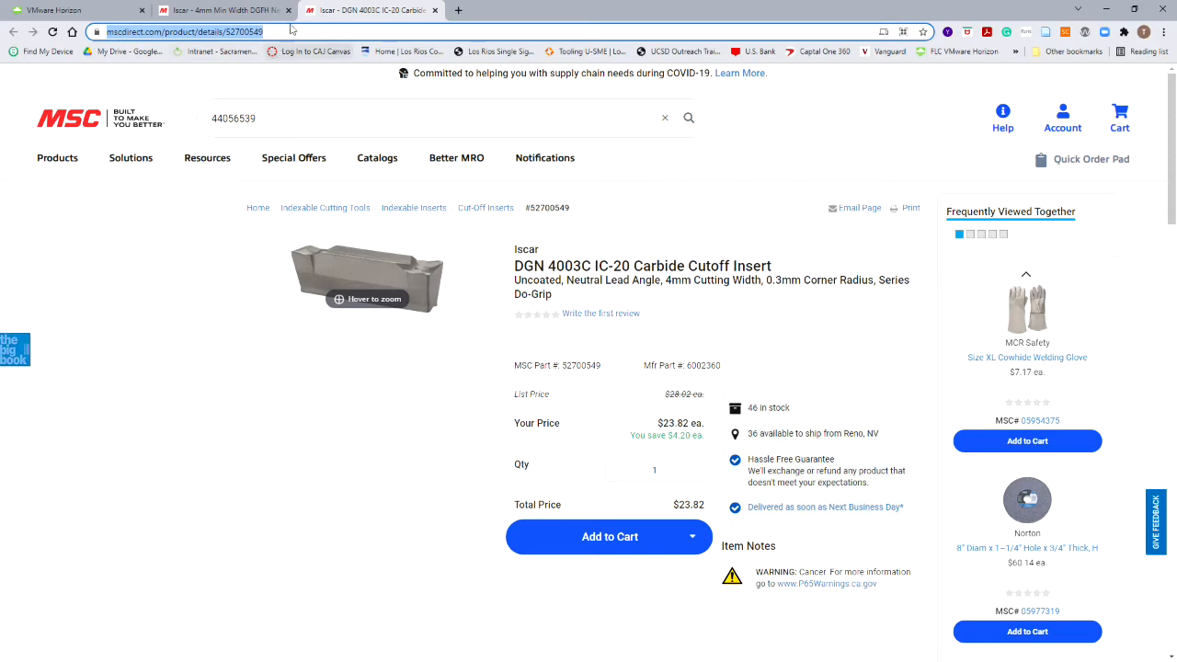
click(92, 14)
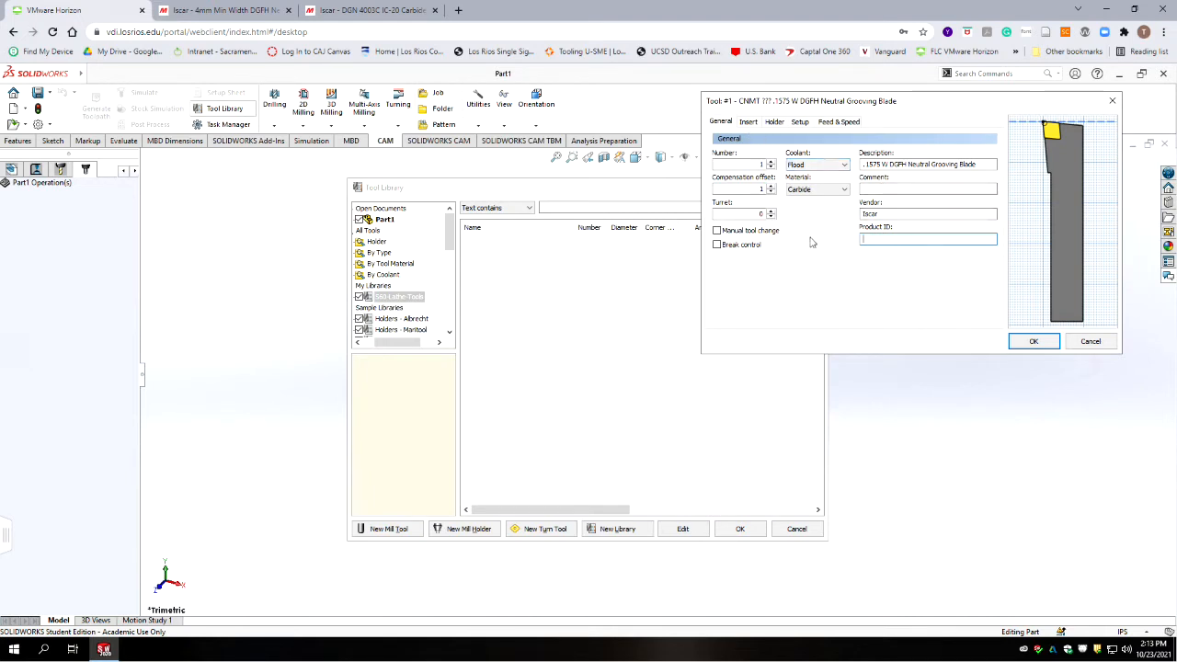
text(https://www.mscdirect.com/product/details/52700549)
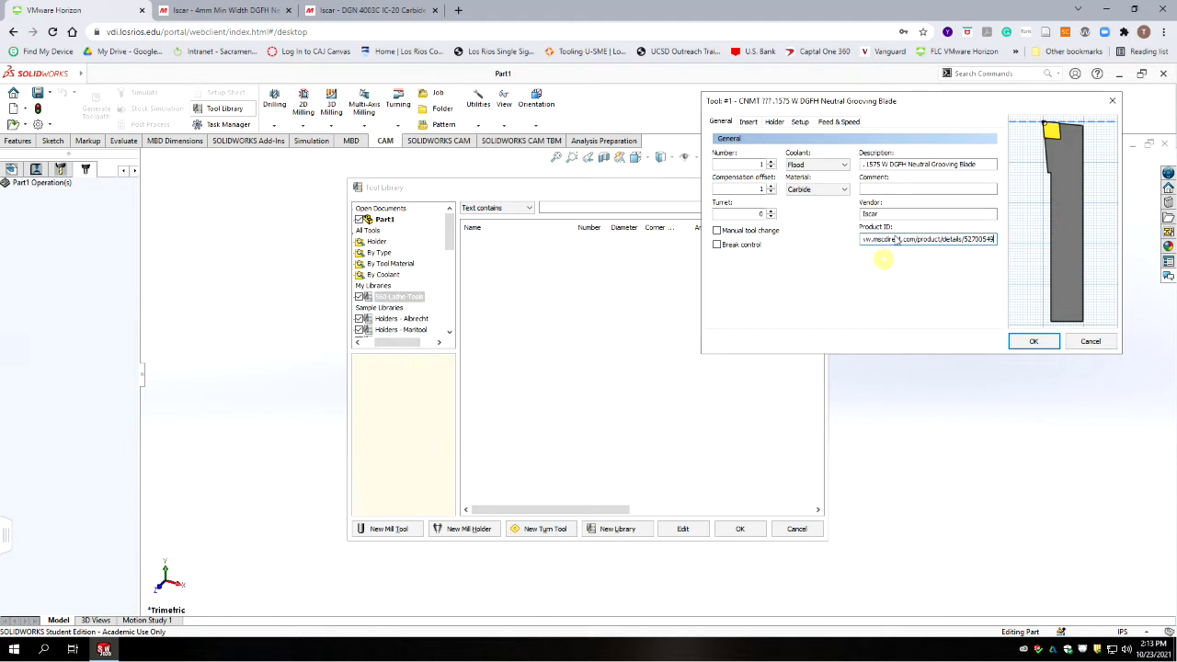
click(889, 214)
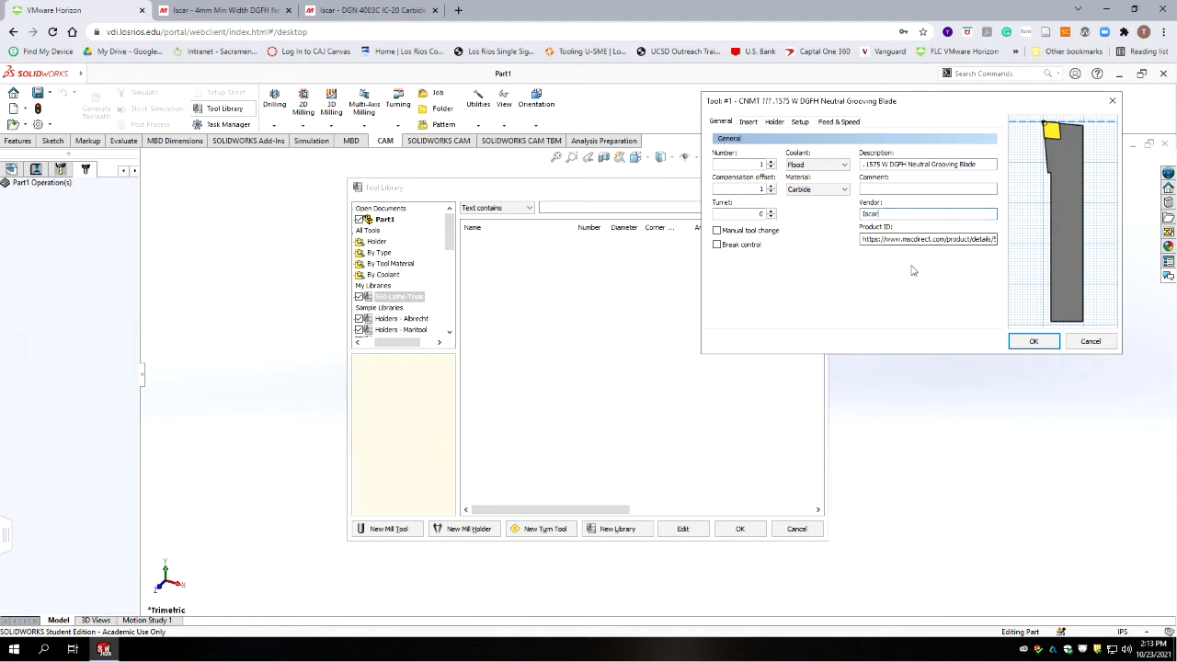
Step: Set the tool's insert type to Grooving and its shape to Square
click(749, 123)
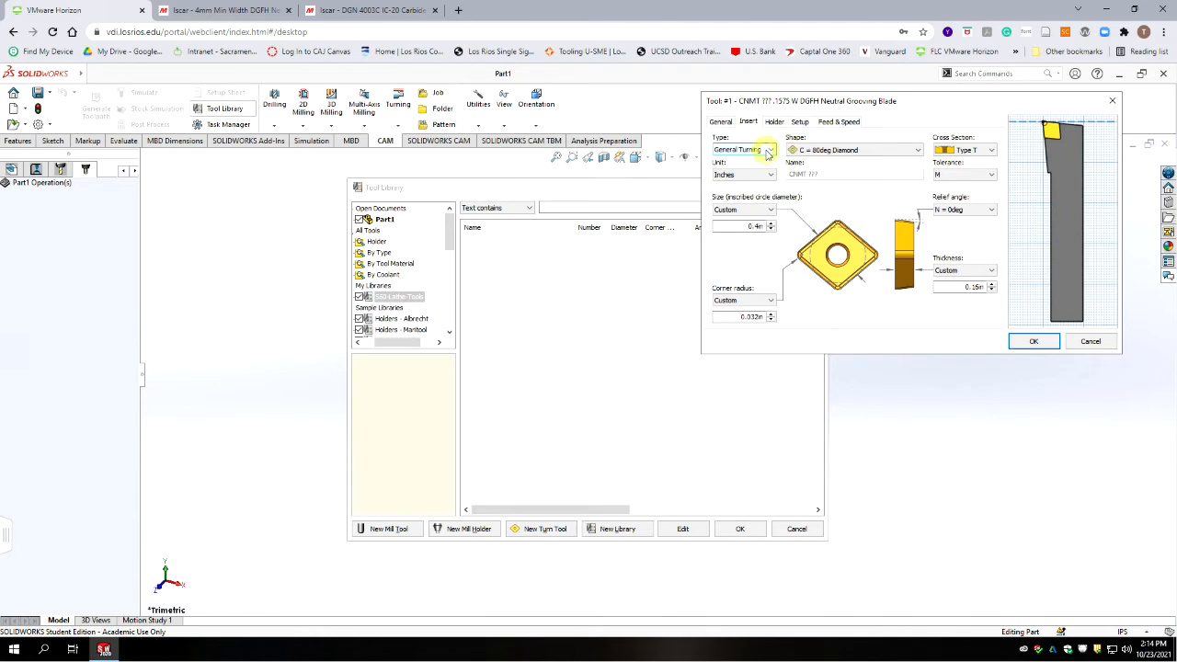
click(769, 151)
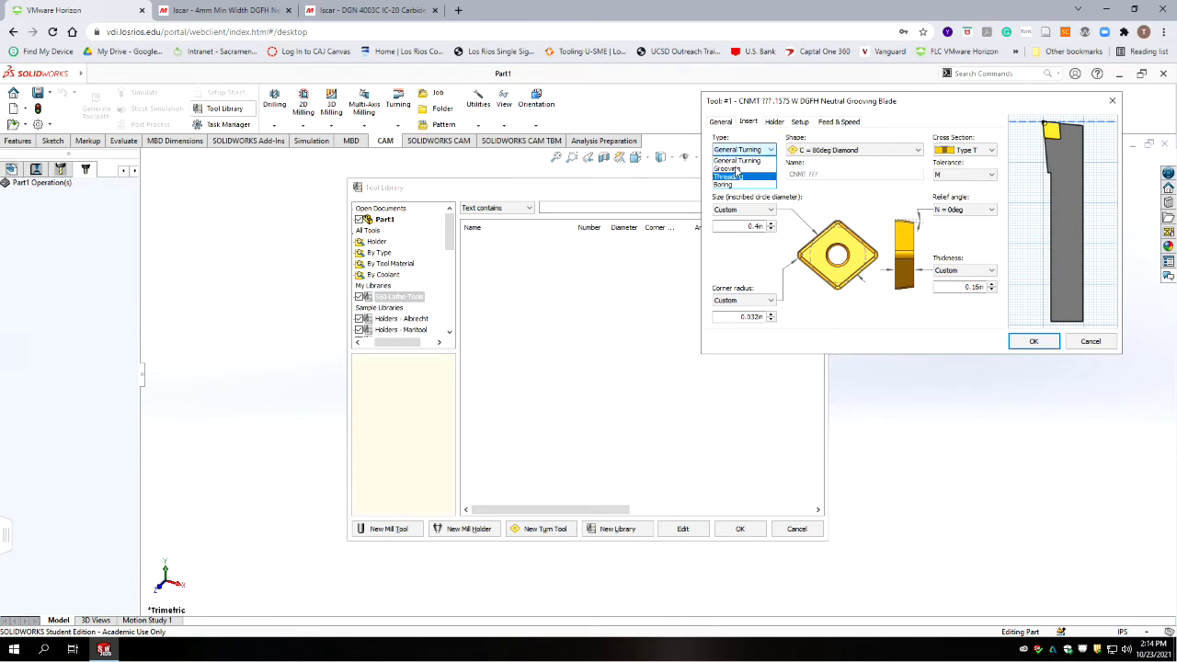
click(728, 169)
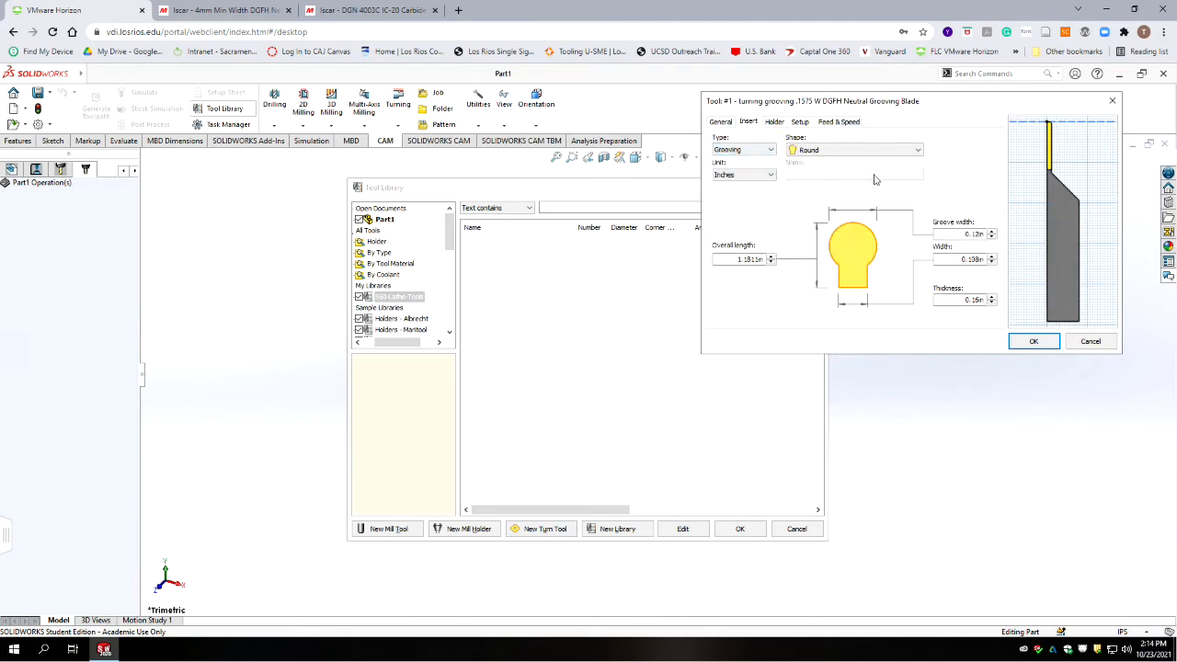
click(882, 153)
click(807, 171)
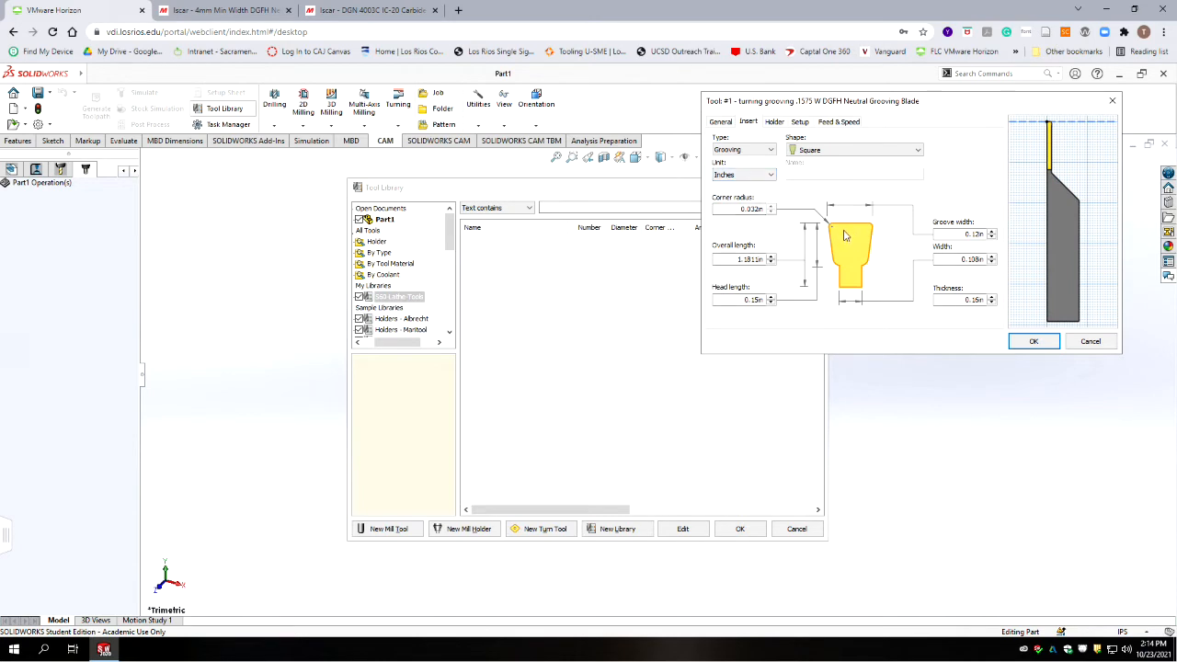
Step: Set the insert's groove width to .1575 in
drag(947, 109, 727, 211)
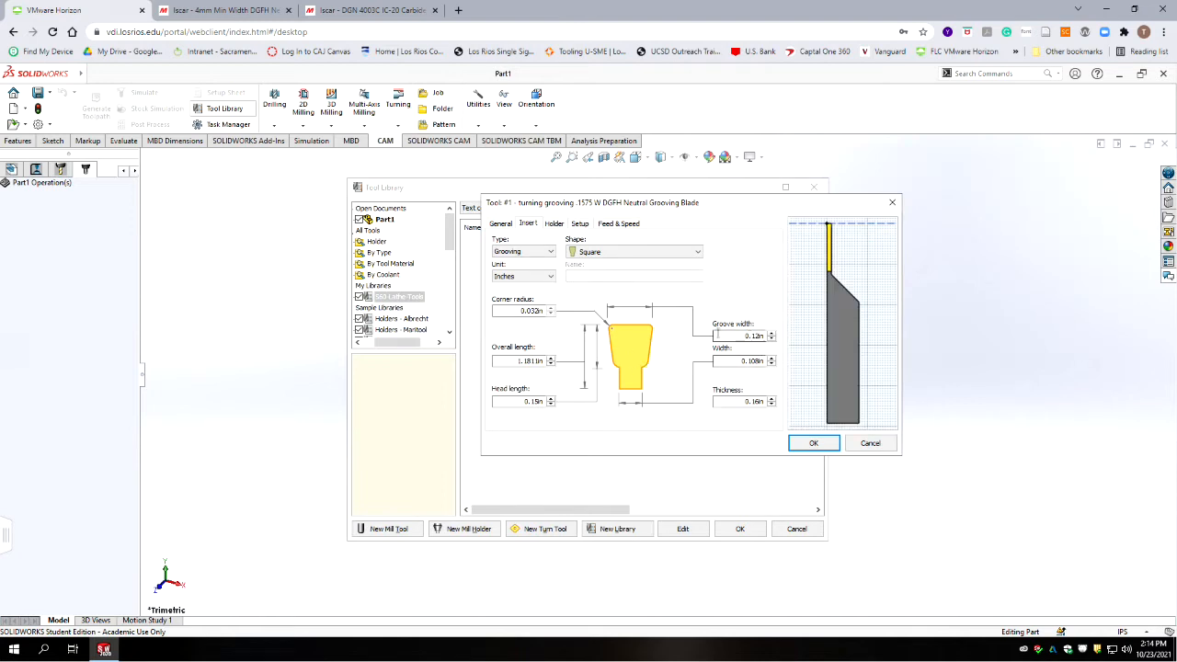
drag(722, 337, 833, 332)
text(.1)
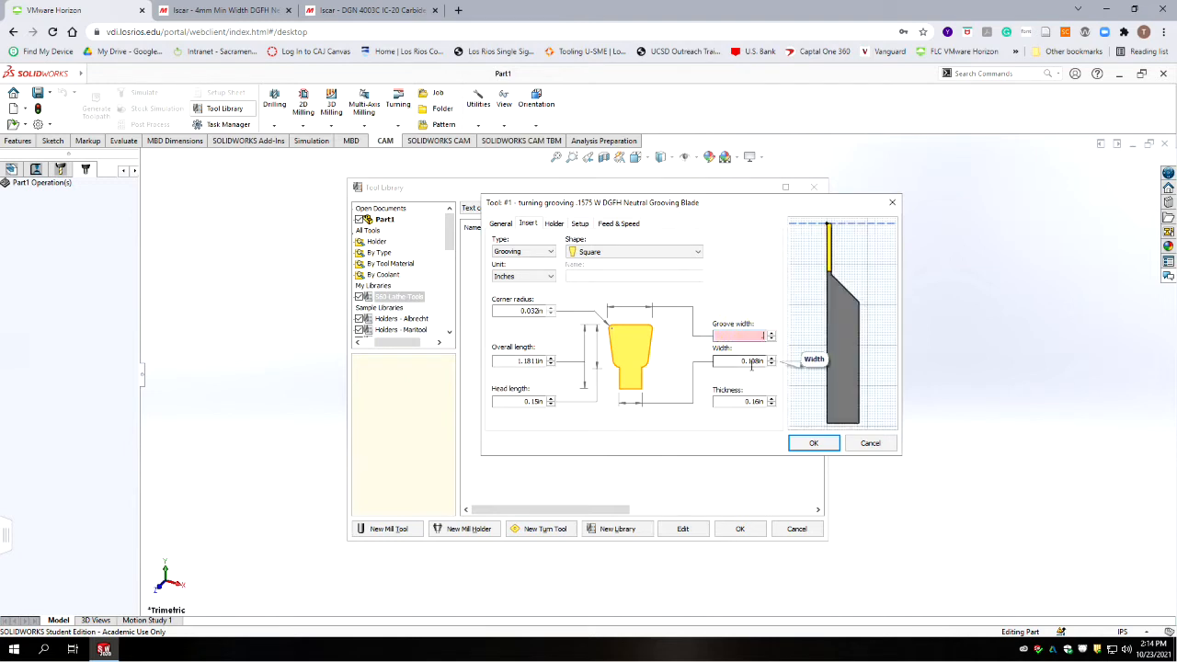
text(575)
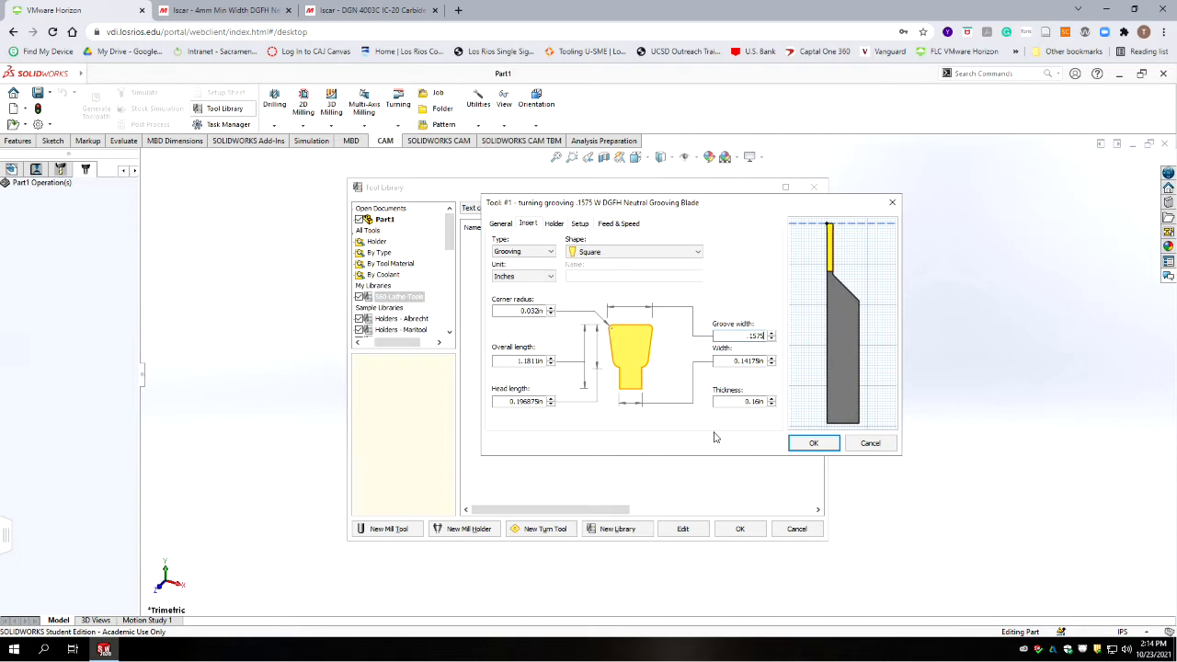
Step: Set the insert's corner radius to 0.0118 in, taken from the specs on the cutoff insert's product page
click(522, 310)
click(361, 10)
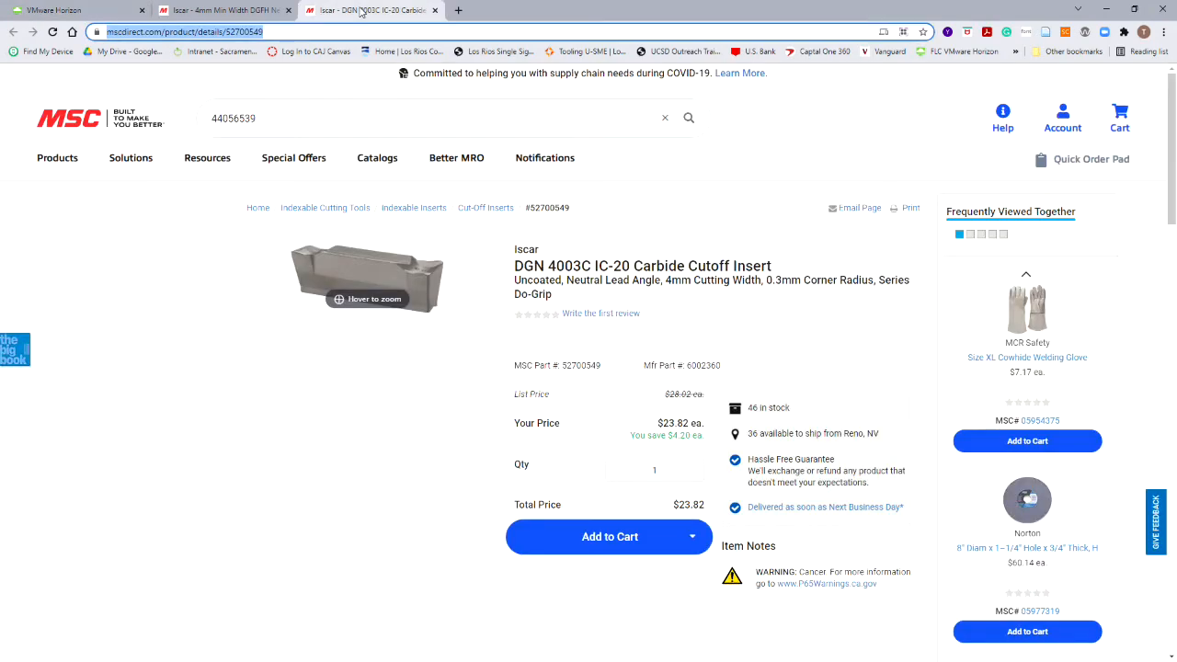
scroll(432, 412, down, 3)
scroll(432, 412, up, 1)
scroll(450, 404, down, 2)
click(372, 436)
scroll(405, 435, down, 2)
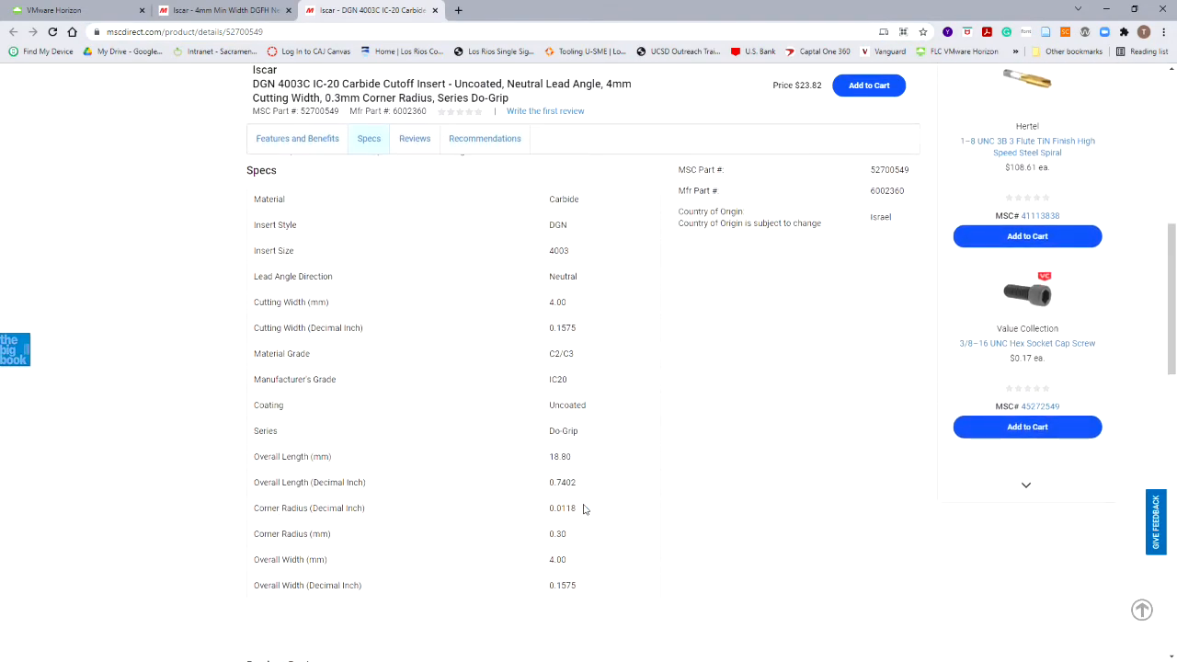
drag(577, 509, 550, 509)
key(ctrl+1)
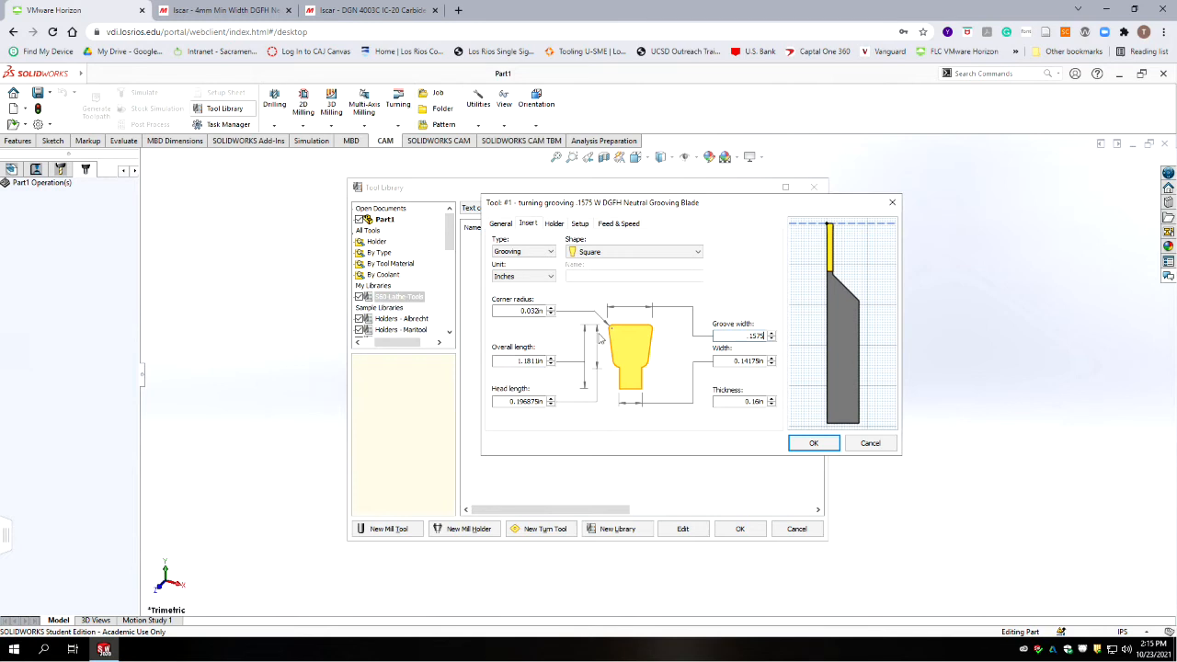
drag(517, 311, 667, 310)
key(BackSpace)
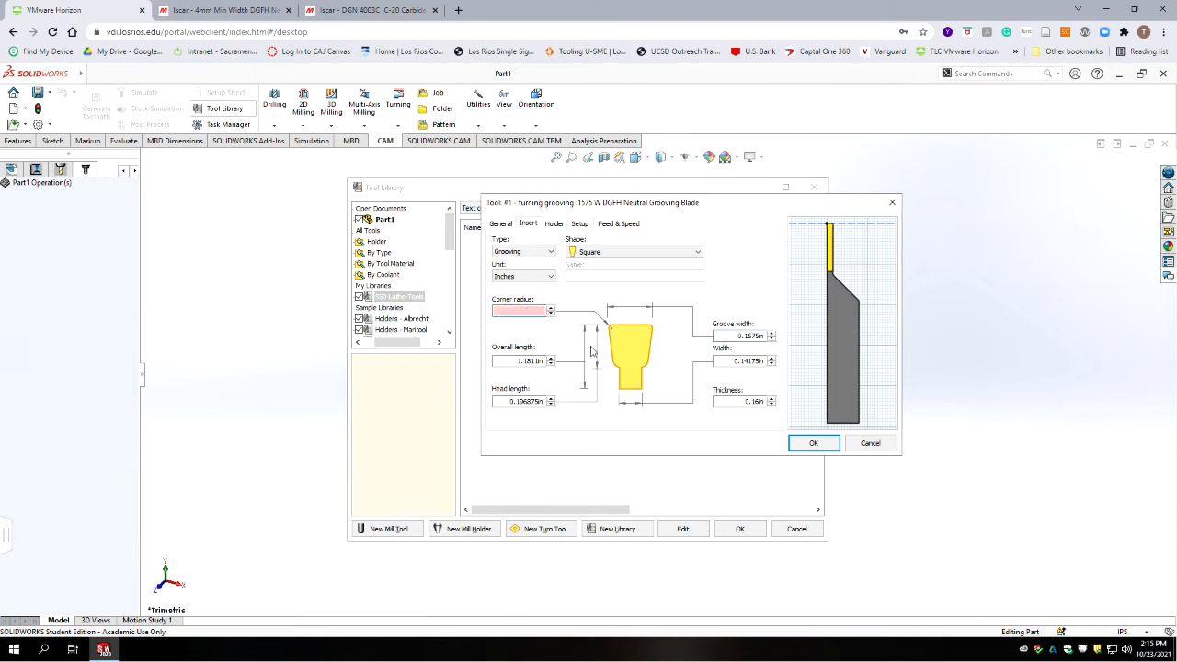
Step: Set the insert's overall length to 0.7402 in from the product page and its head length to 0.3701 in
key(ctrl+3)
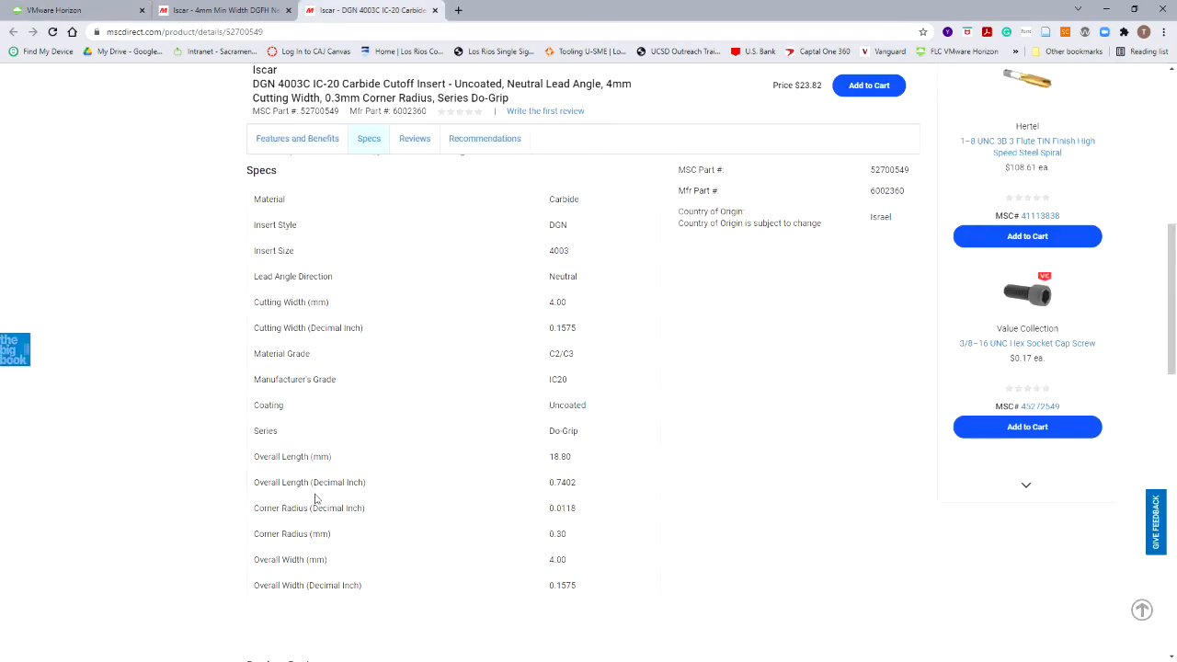
drag(575, 482, 550, 484)
click(719, 503)
click(73, 11)
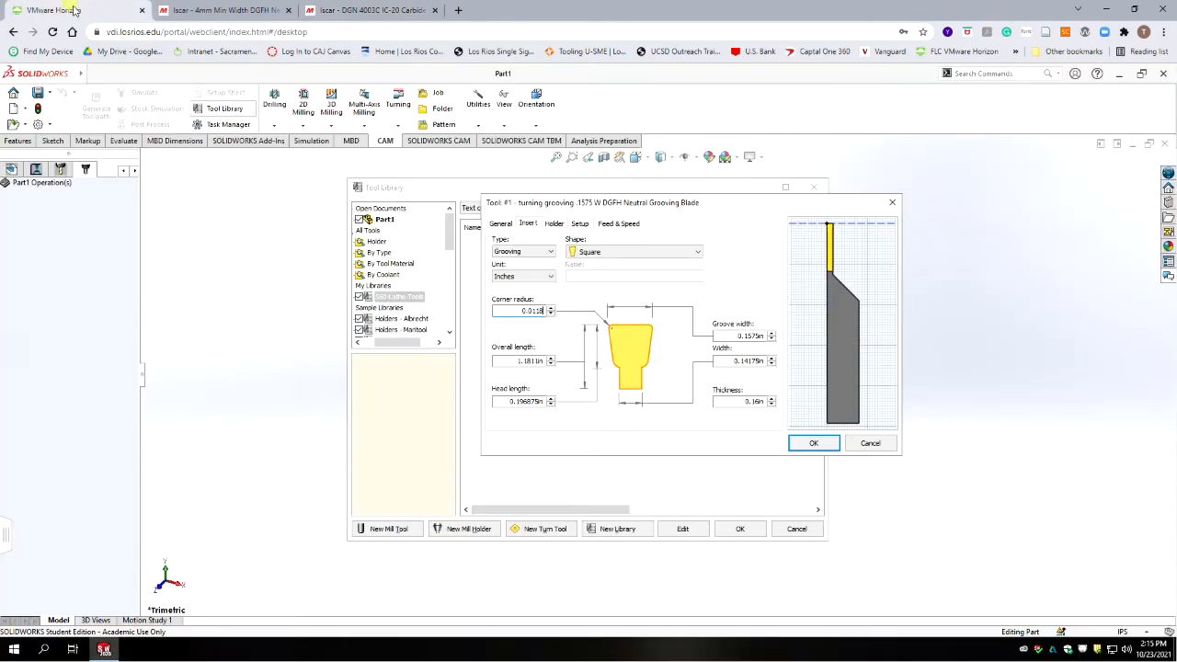
double_click(512, 360)
text(0.7402)
key(Tab)
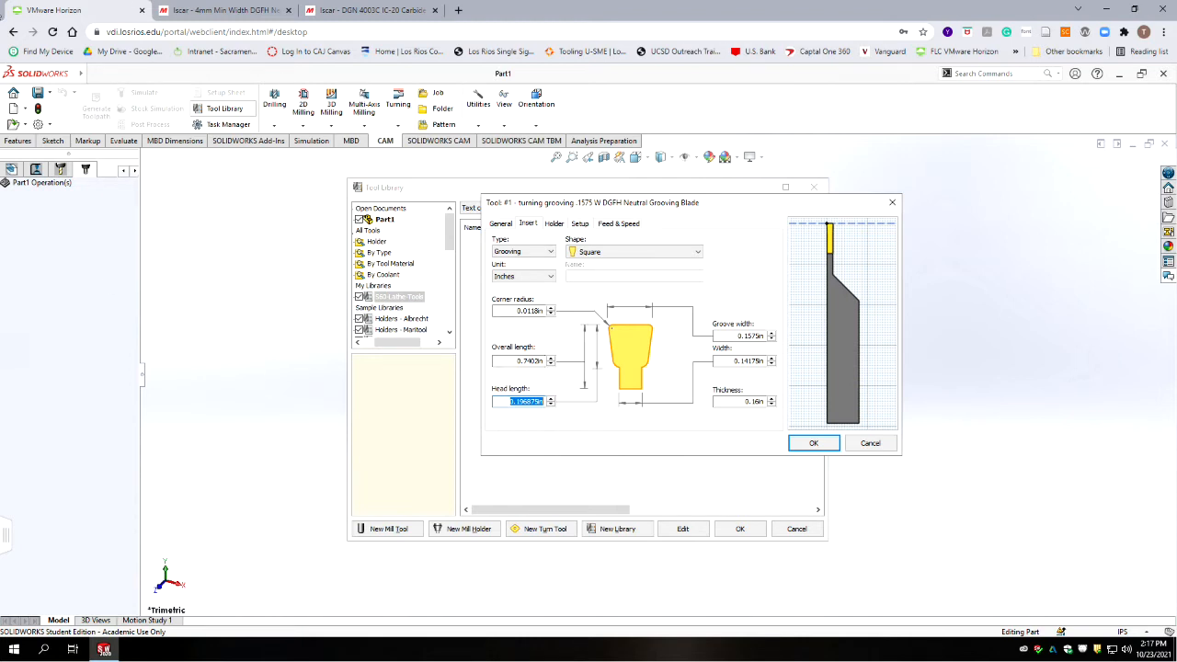
text(0.370)
Step: Set both the thickness and the width of the grooving insert to 0.126 in
click(726, 400)
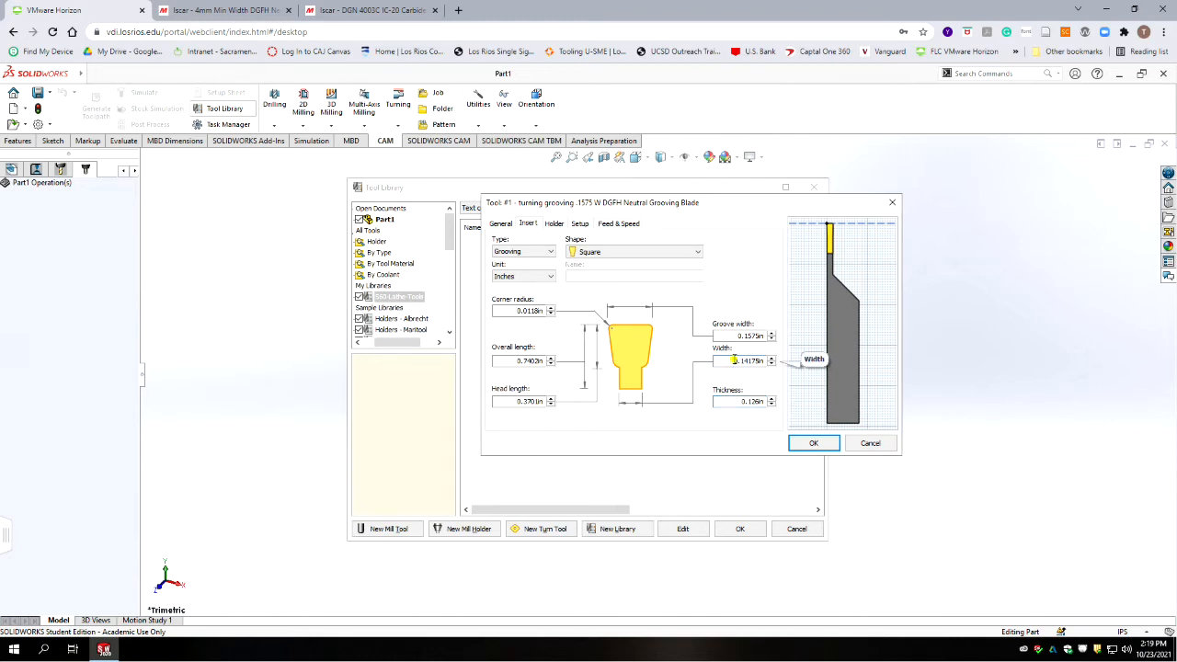
drag(733, 360, 792, 362)
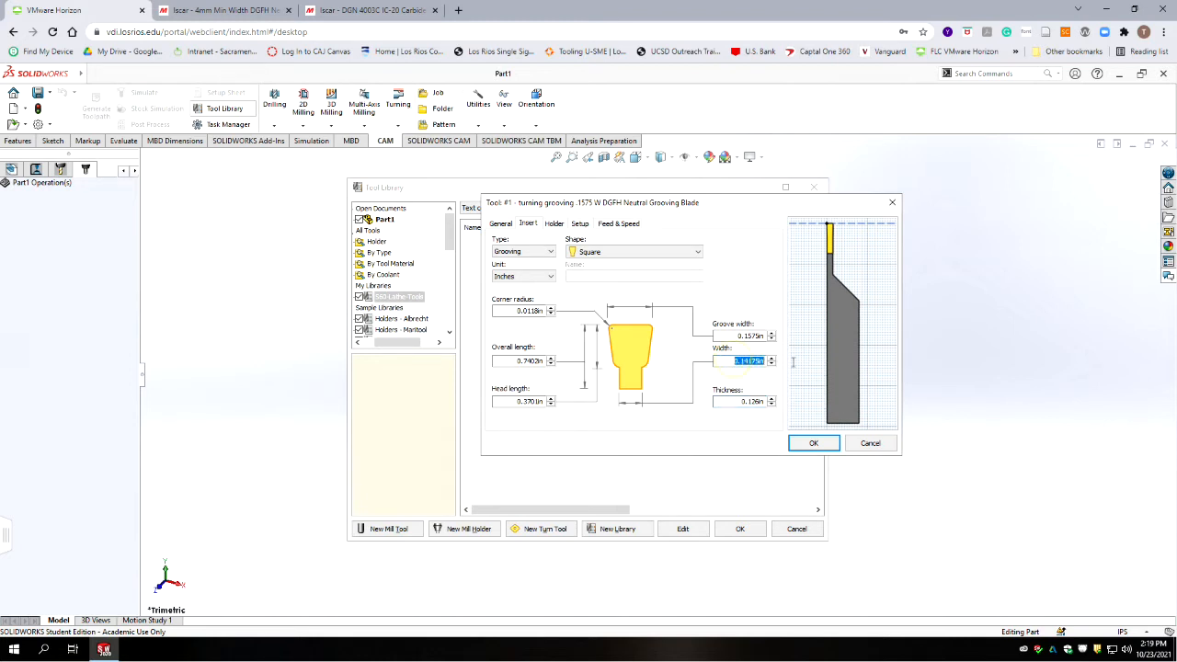
text(.126)
key(Return)
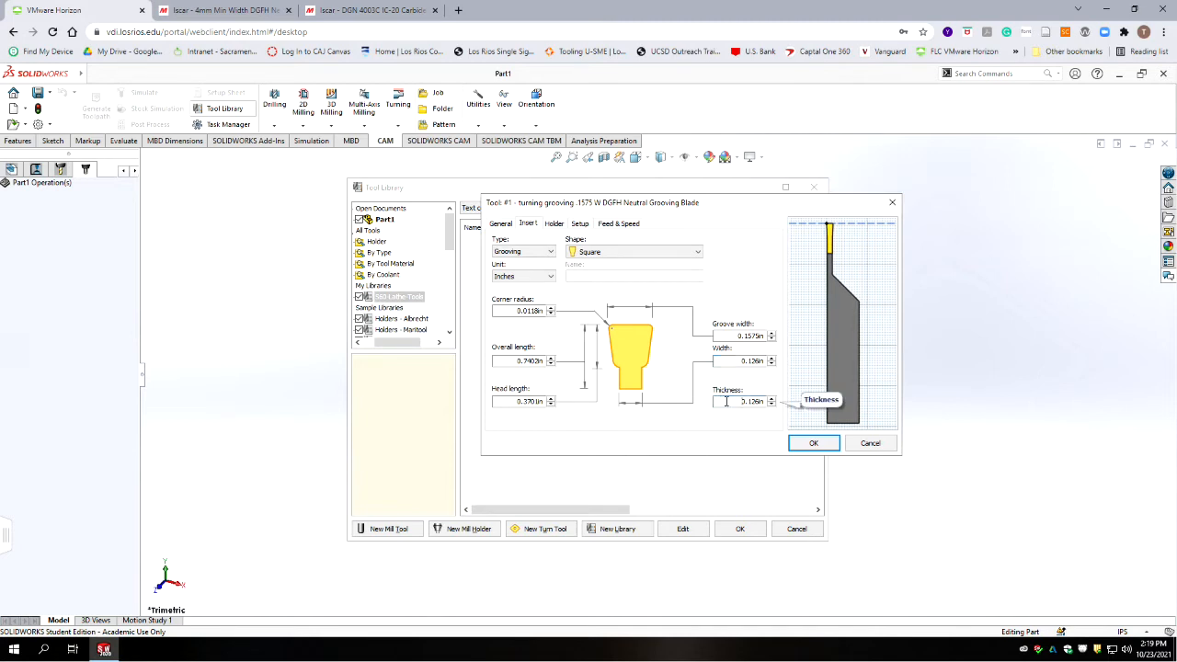
Step: Set the insert's thickness to 0.3 in
double_click(736, 401)
text(.3)
click(721, 363)
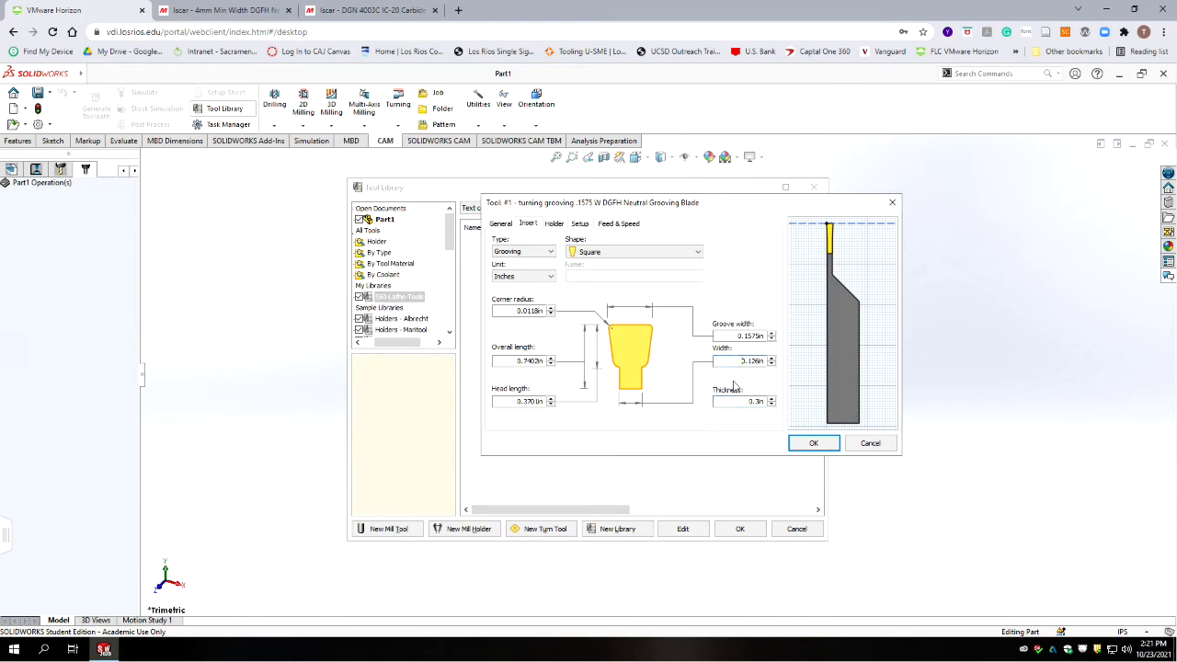
Step: Set the hand of the external grooving holder to N = Neutral
click(554, 224)
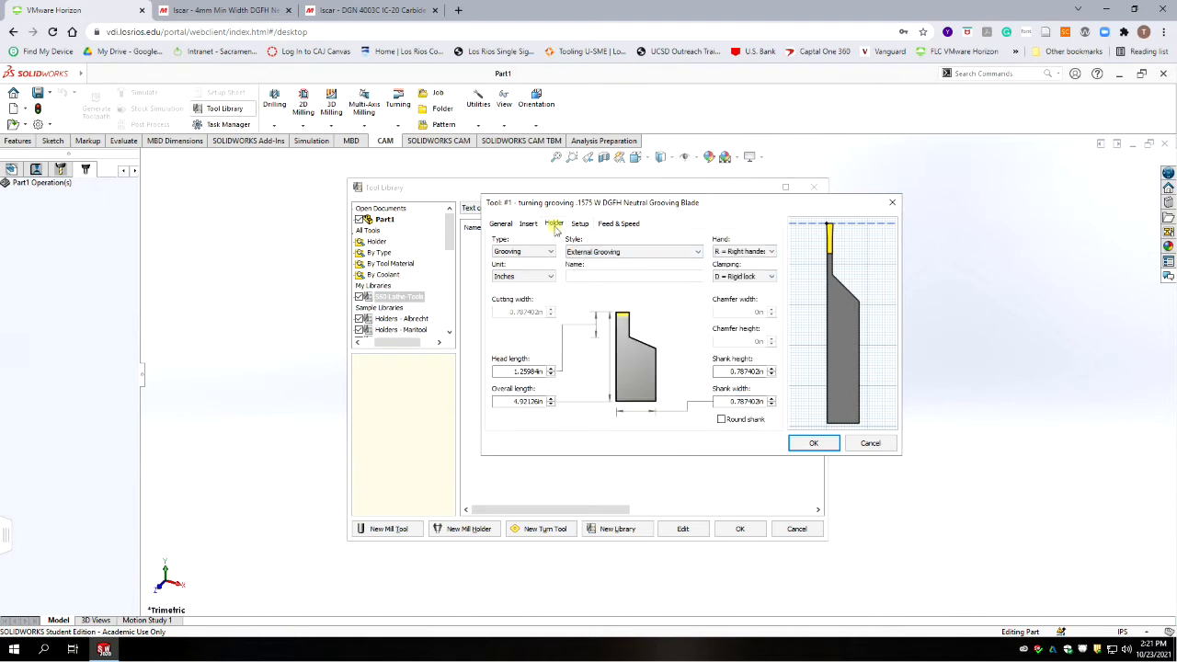
click(771, 252)
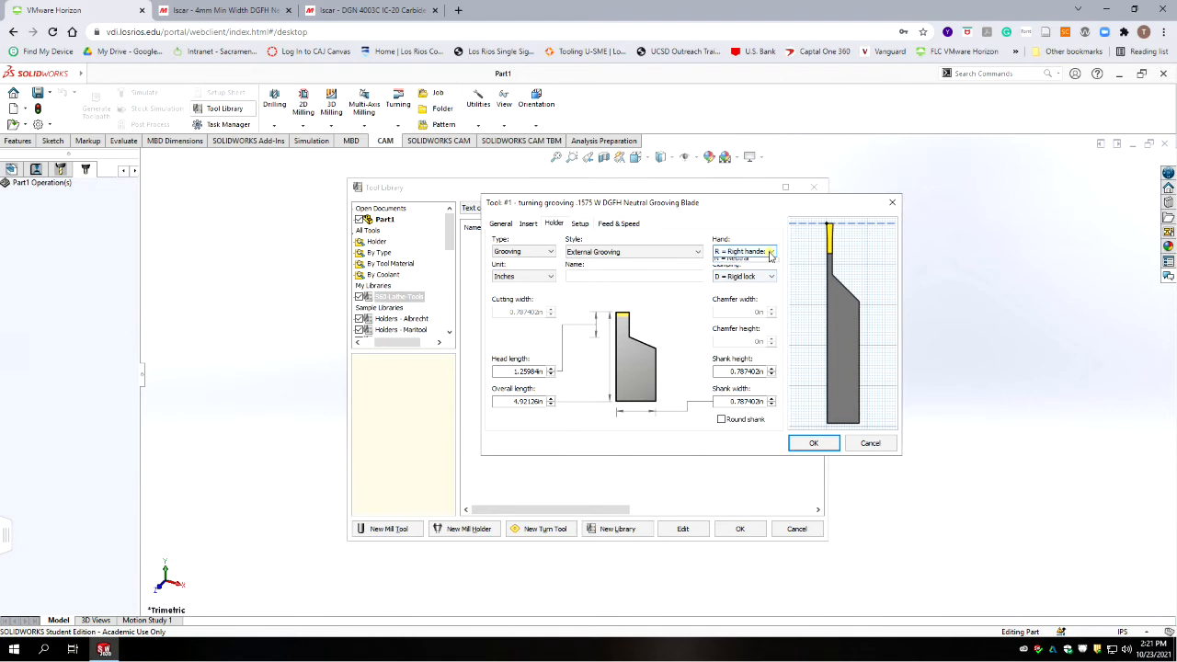
click(735, 278)
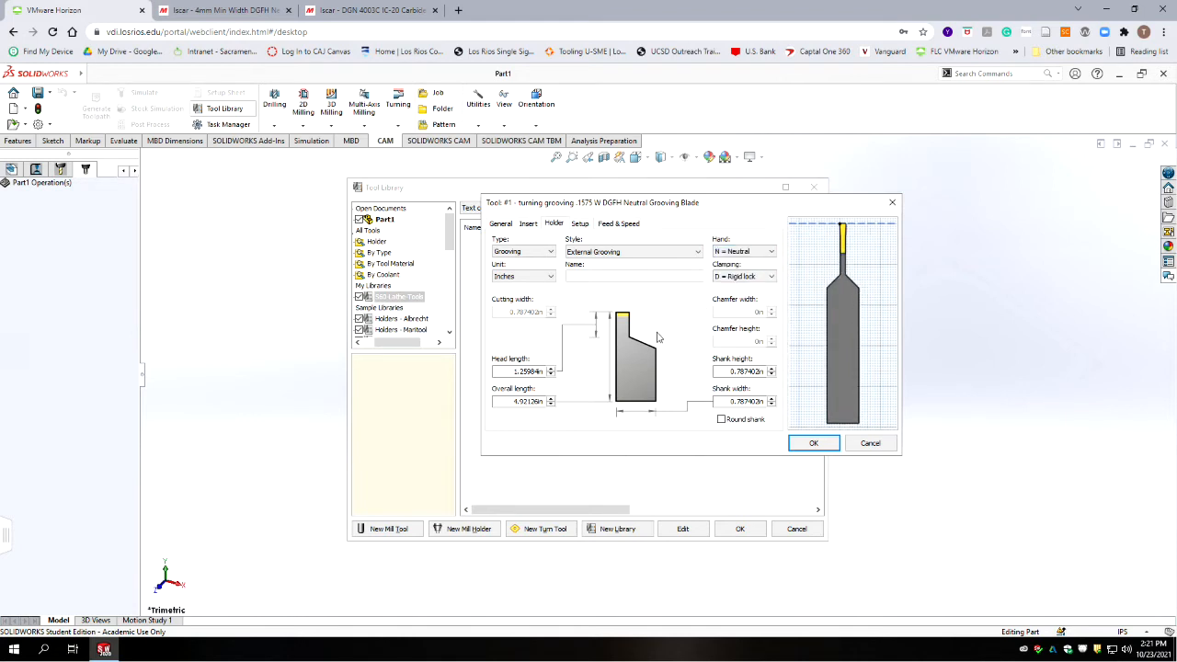
Step: Set the holder's shank width to 0.126 in and shank height to 1.26 in, using the PDF tool list
click(658, 410)
text(126)
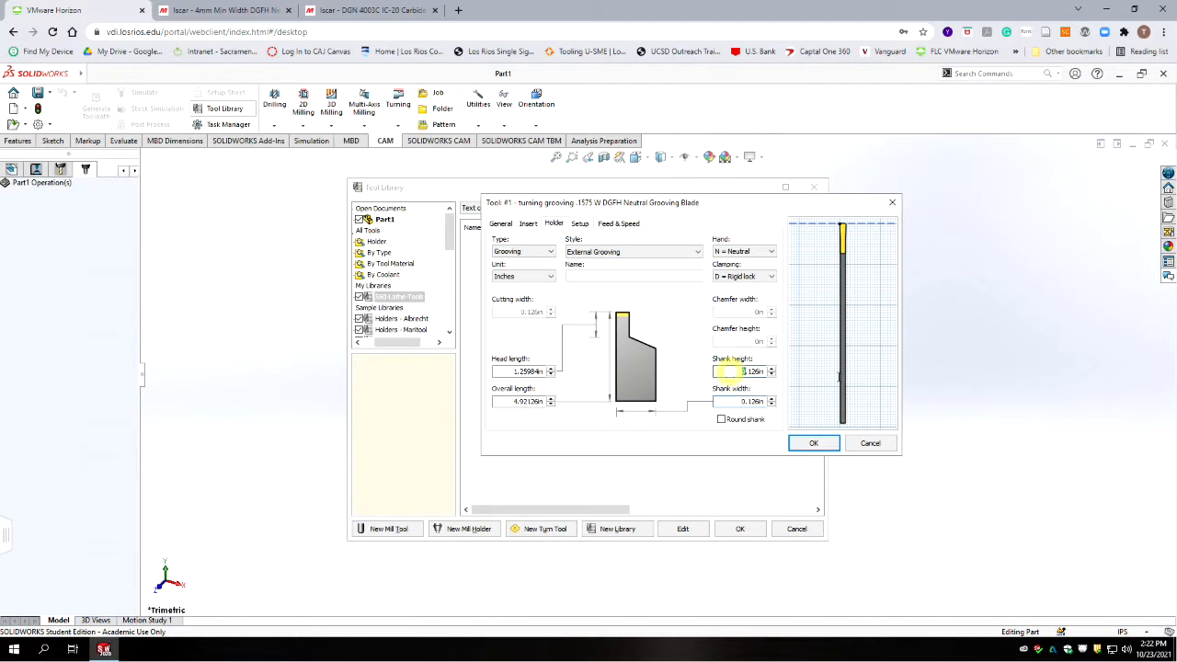
key(Tab)
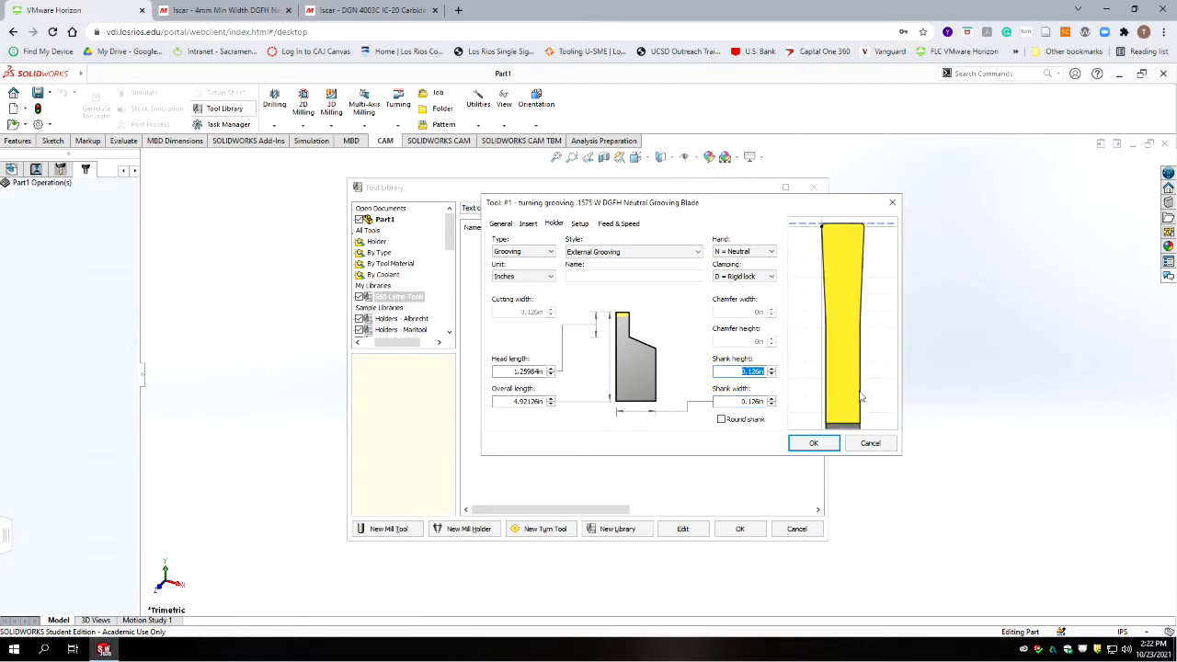
text(1.25)
key(Tab)
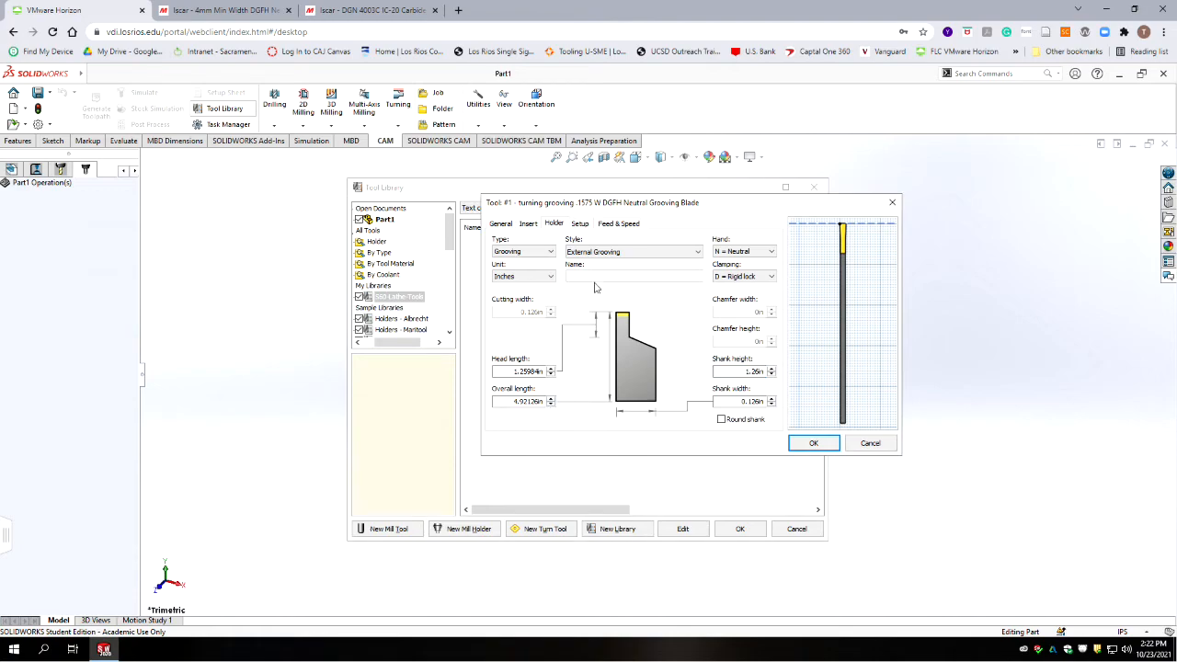
Step: Set the holder's overall length to 5.96 in and its head length to 2 in
key(alt+Tab)
key(alt+Tab)
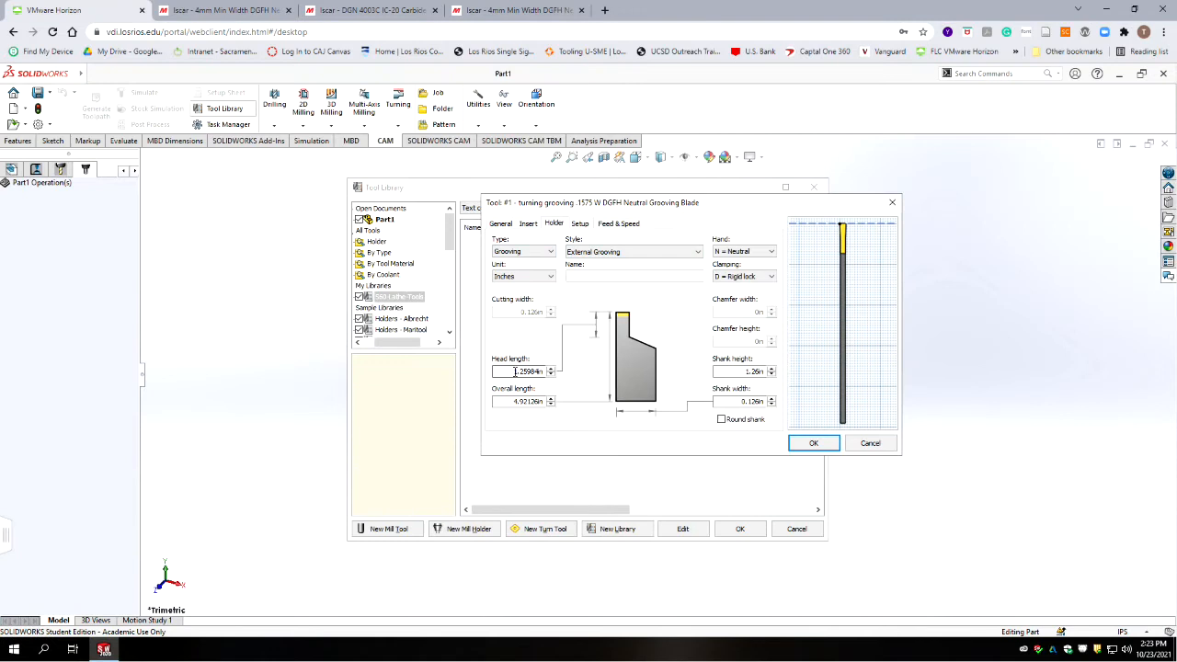
double_click(511, 402)
text(5.5)
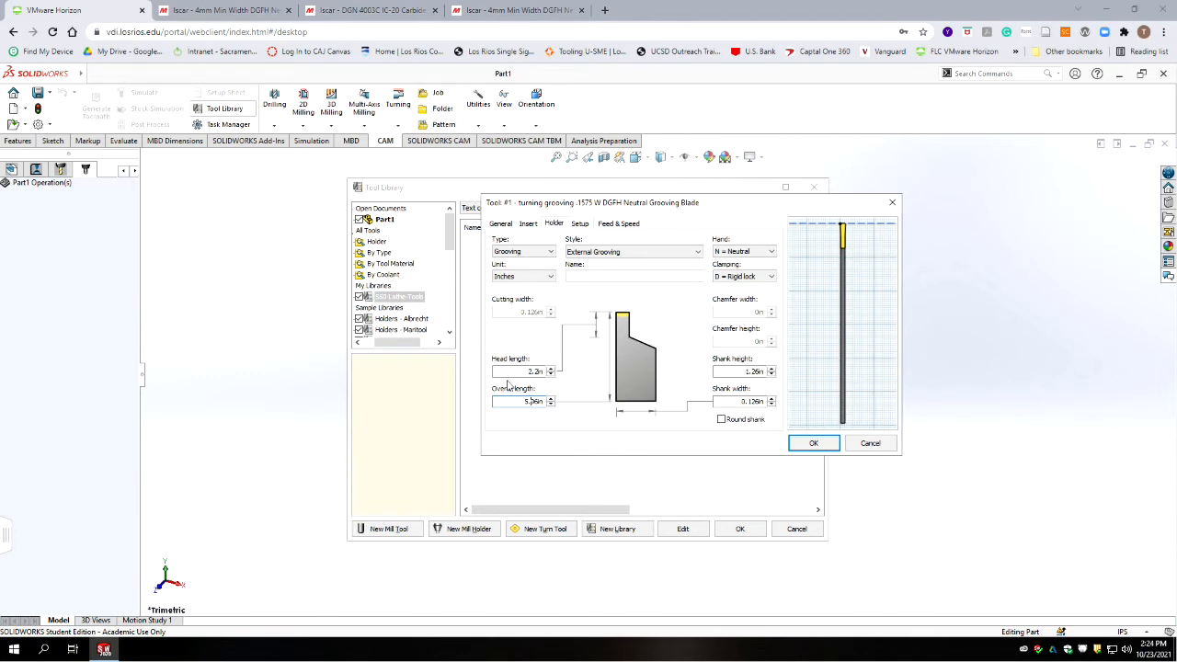
click(522, 371)
drag(522, 370, 651, 352)
text(2.98)
click(516, 371)
Step: Set the grooving tool's orientation in the turret to the upward direction
click(580, 224)
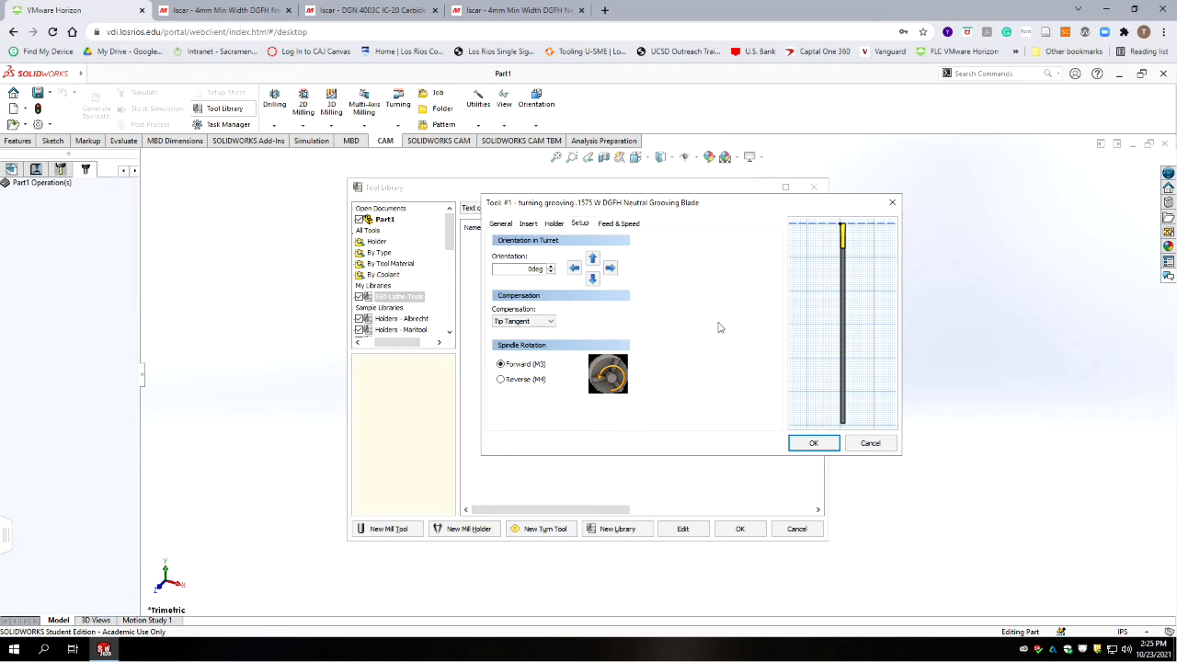
click(592, 258)
click(721, 358)
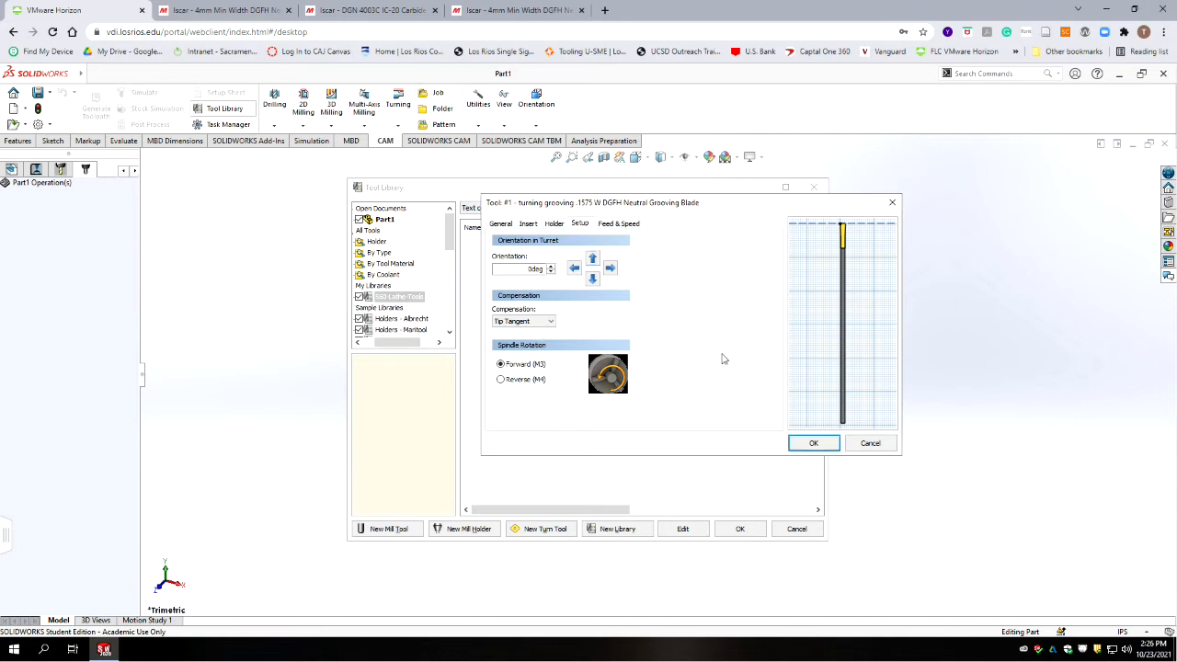
Step: Set the stock diameter for speed calculation to 2 in and use constant surface speed
click(614, 224)
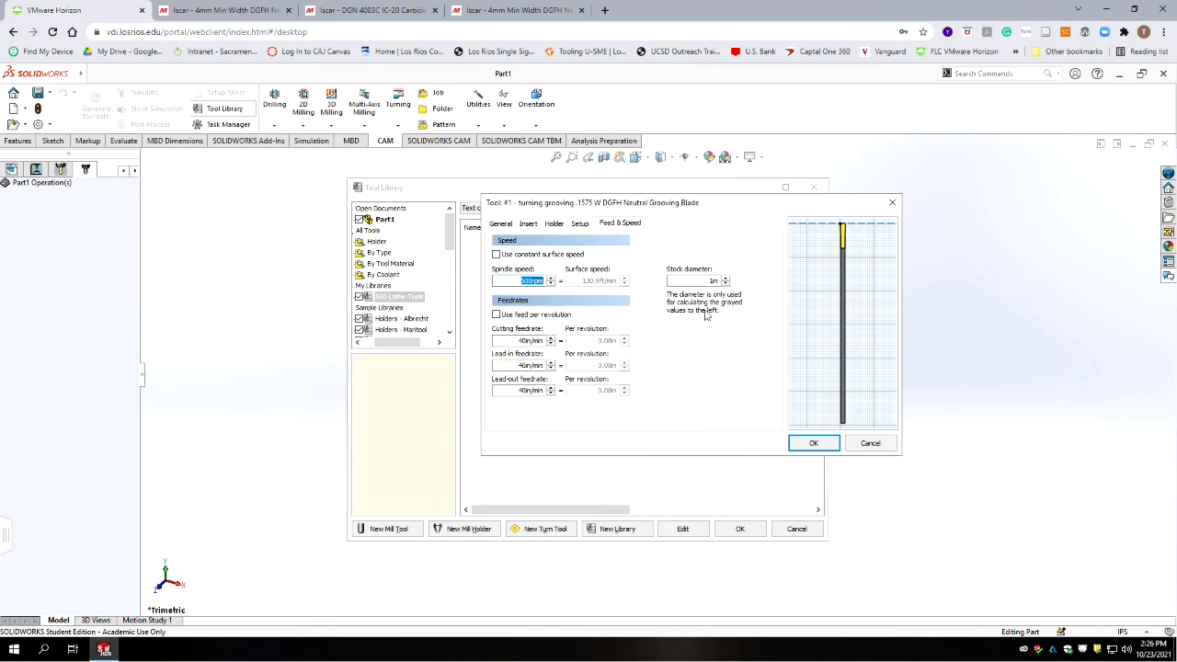
click(726, 277)
click(497, 253)
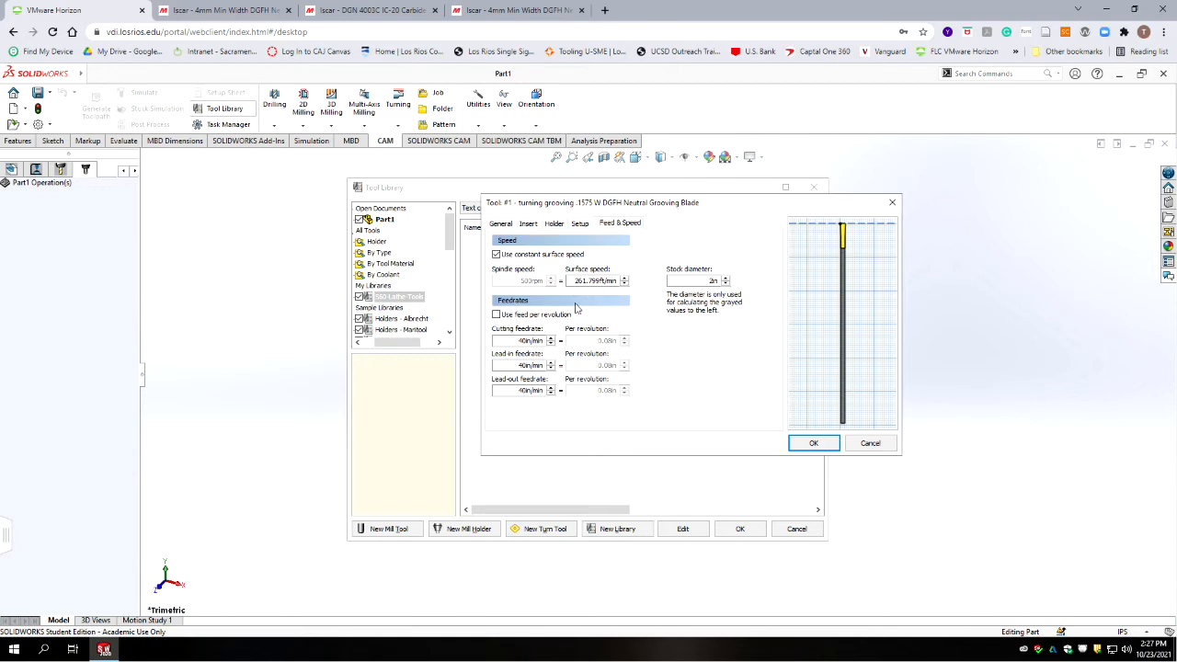
Step: Leave feed per revolution off and save the finished grooving tool to the S60 Lathe Tools library
mouse_move(836, 292)
click(495, 315)
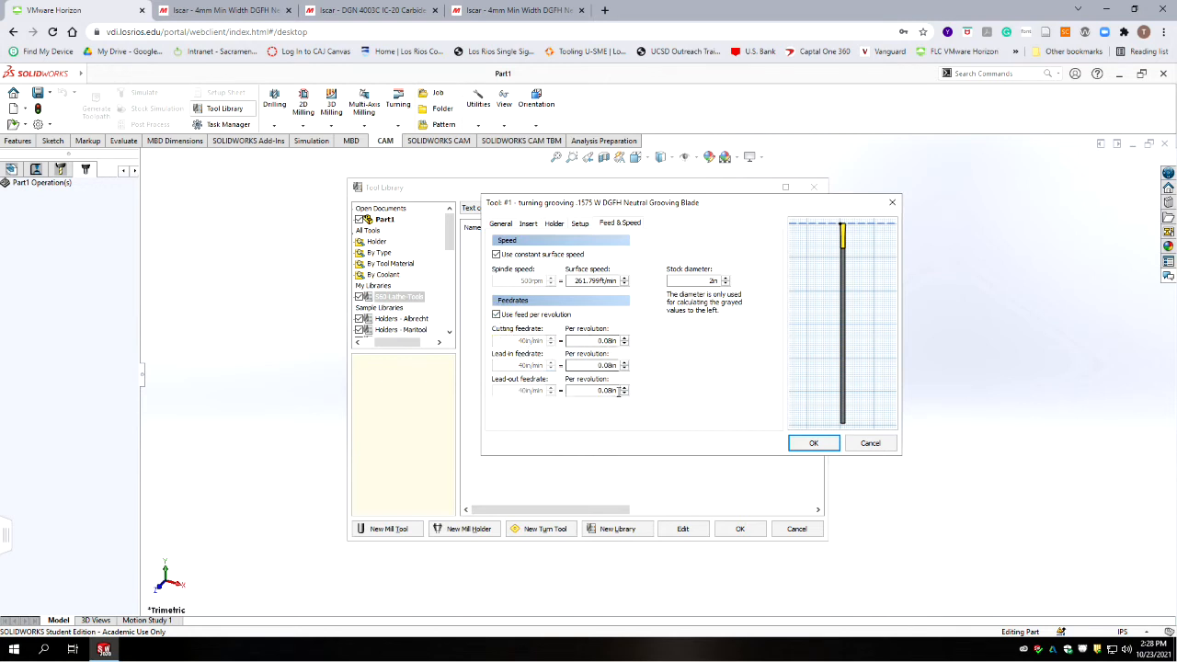
click(495, 314)
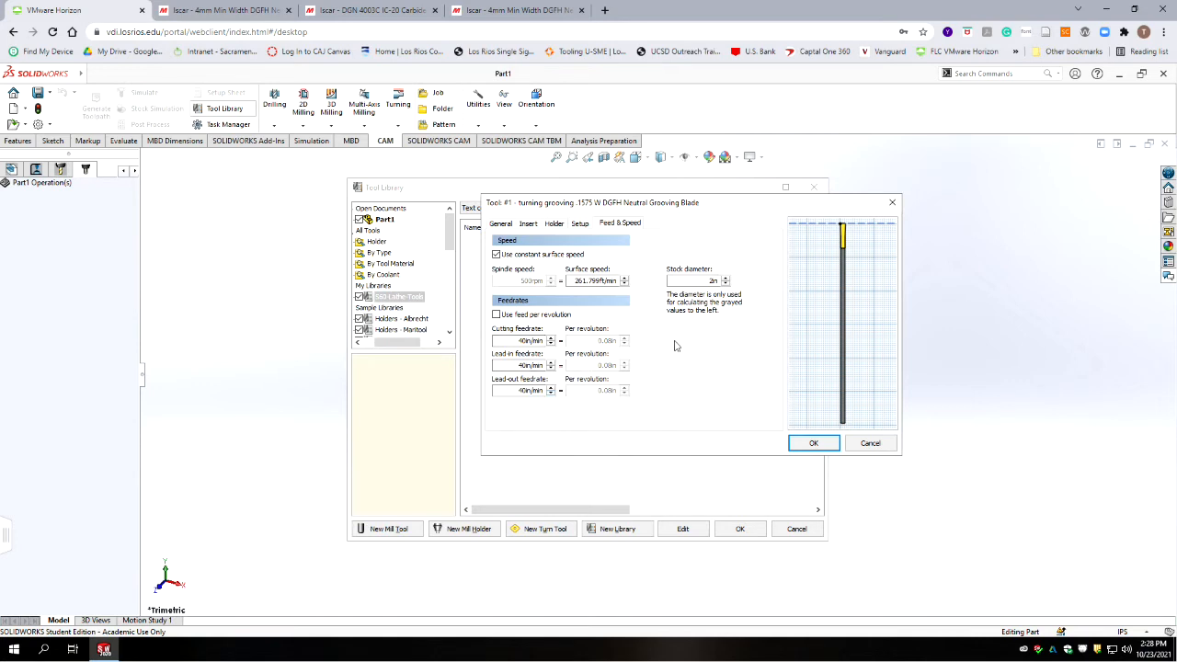
click(812, 444)
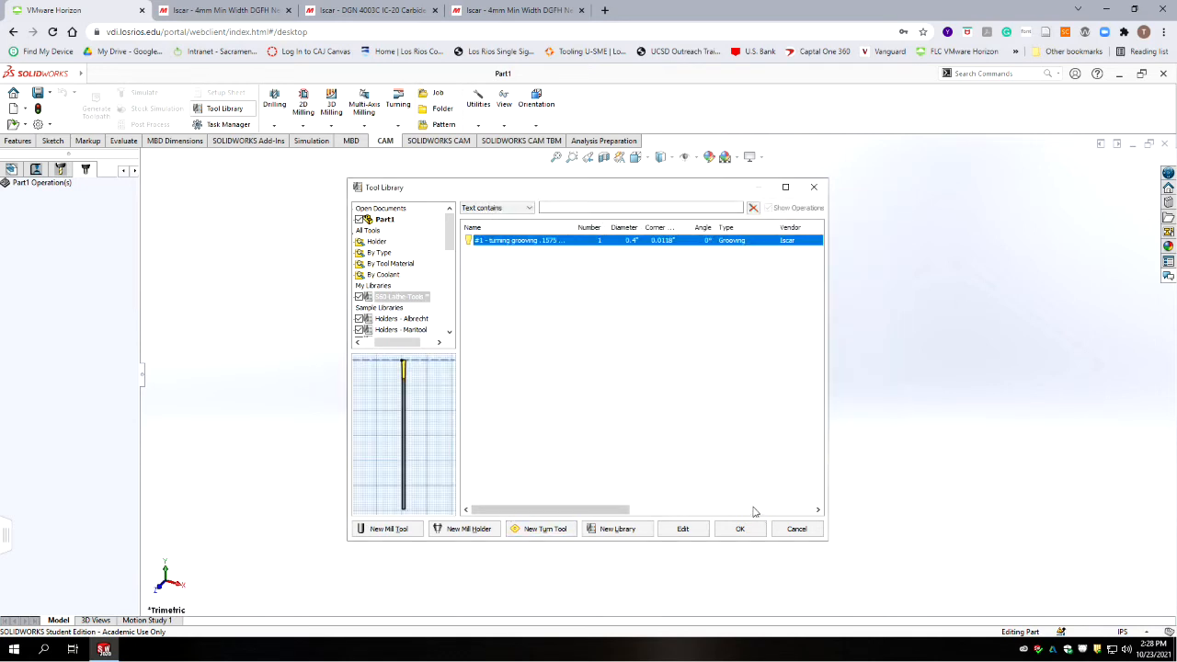